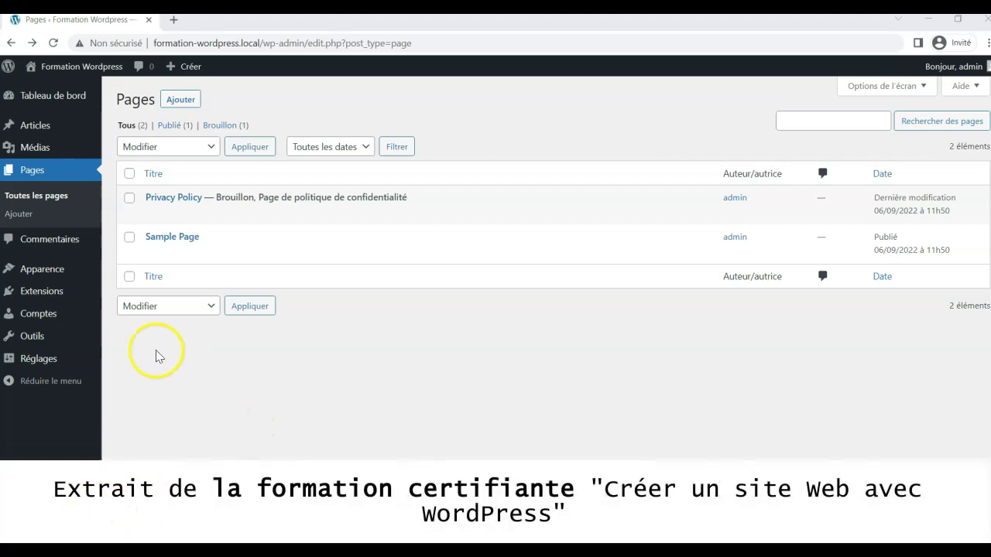
Step: Create a new post and title it "Delhi et son rêve de ville globale"
mouse_move(45, 126)
click(127, 145)
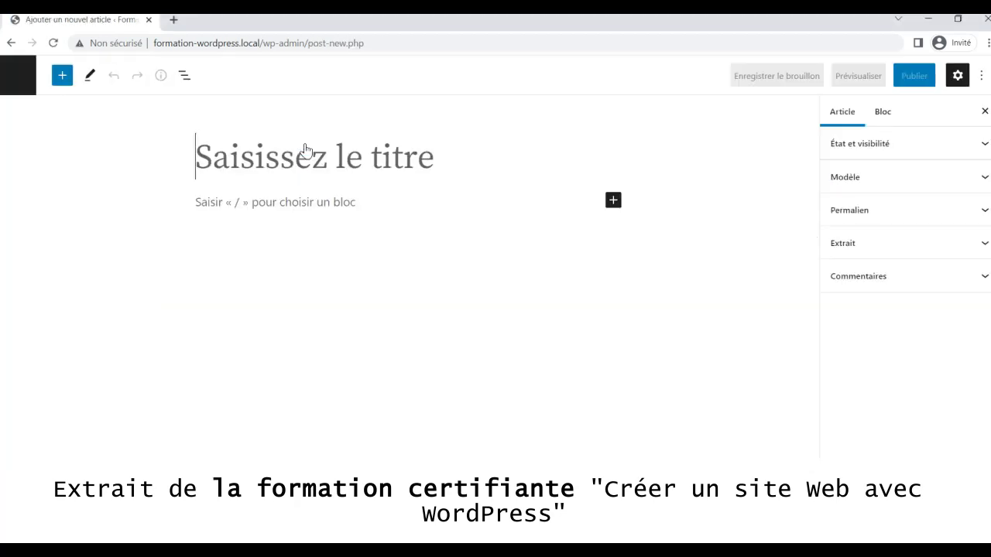
click(262, 165)
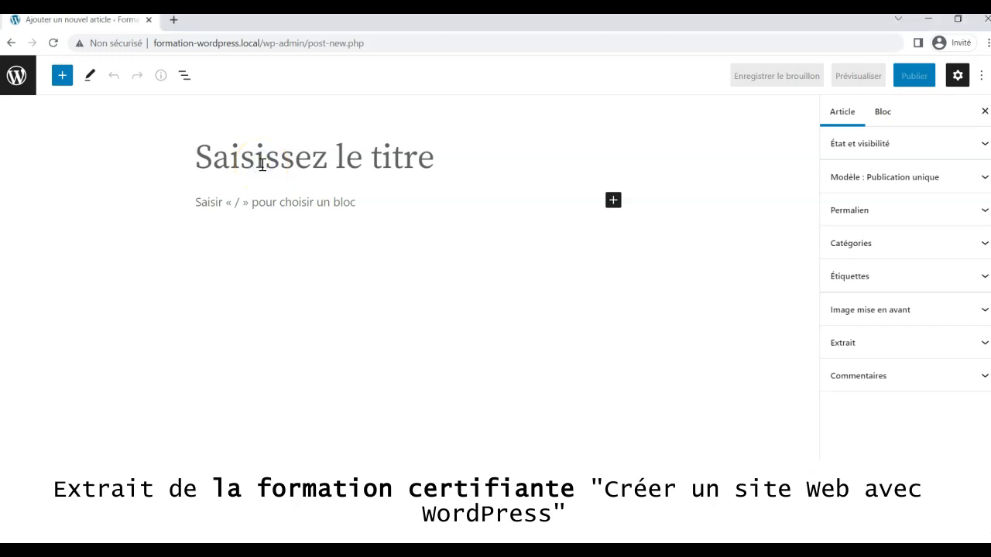
text(Delhi et son rêve de ville globale)
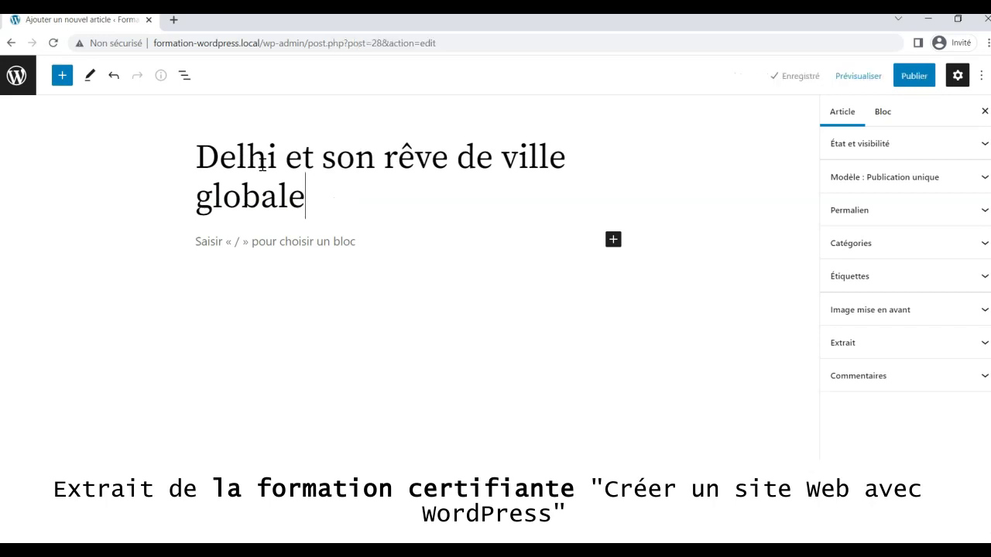
Step: Enter the introductory paragraph from "Ancienne capitale de l’Empire moghol" to "site stratégique dans la nouvelle économie mondiale ?" below the post title
click(330, 242)
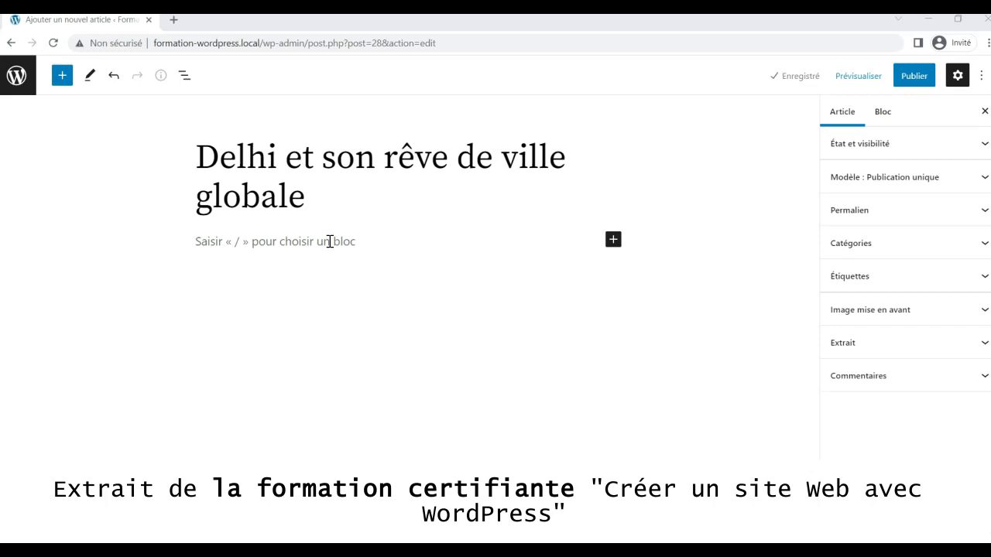
click(330, 242)
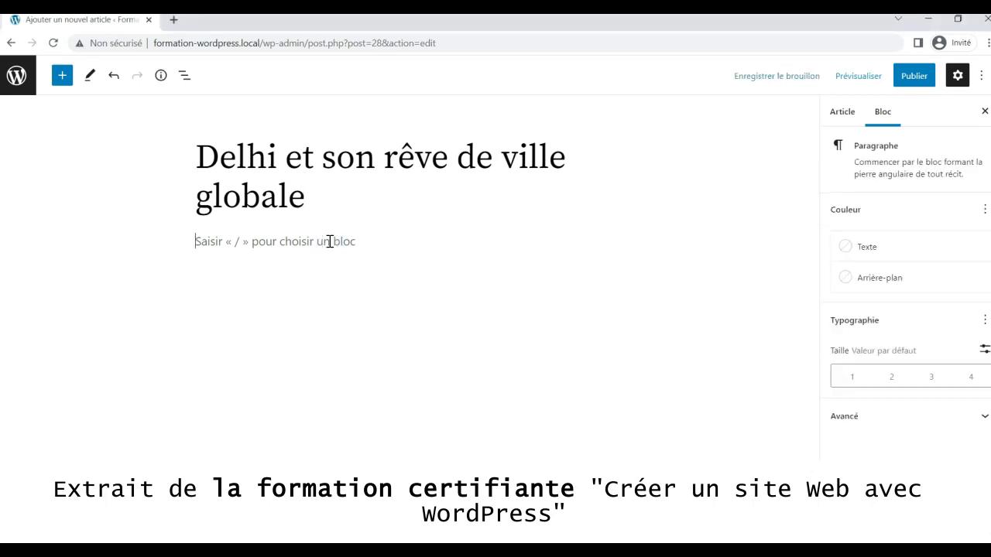
text(Ancienne capitale de l’Empire moghol puis de l’Empire britannique des Indes de 1911 à 1947, avant de devenir celle de la Fédération indienne indépendante, Delhi aspire maintenant à devenir une « ville globale ». Delhi, site stratégique dans la nouvelle économie mondiale ?)
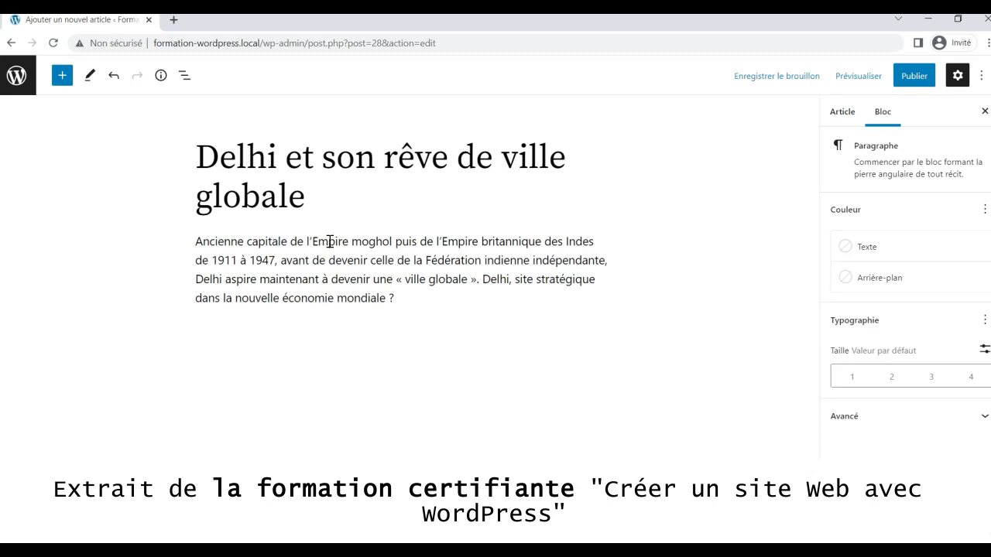
click(251, 245)
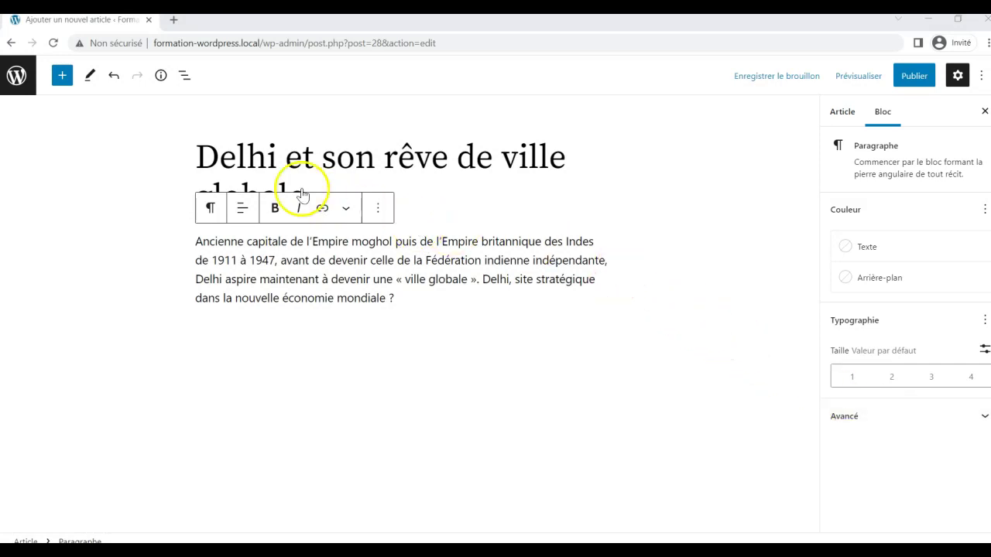
Step: Look through the full block library, from text, media, design and widget blocks down to theme blocks and embeds
click(62, 78)
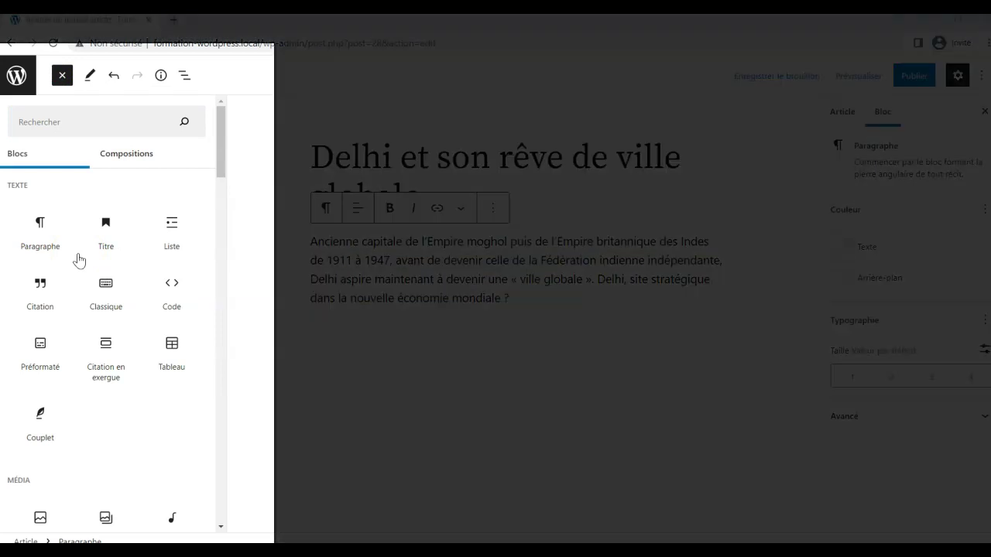
scroll(154, 198, down, 4)
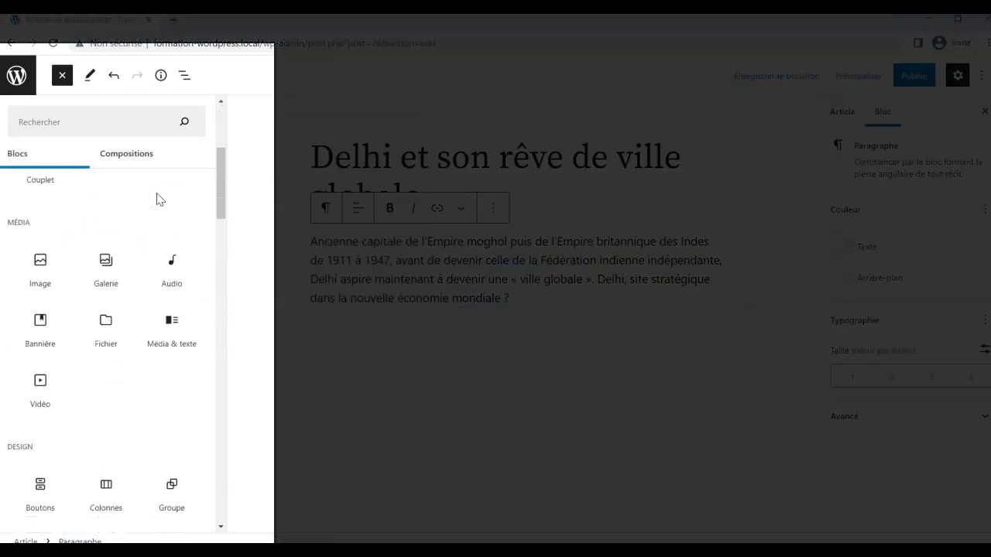
scroll(157, 199, down, 6)
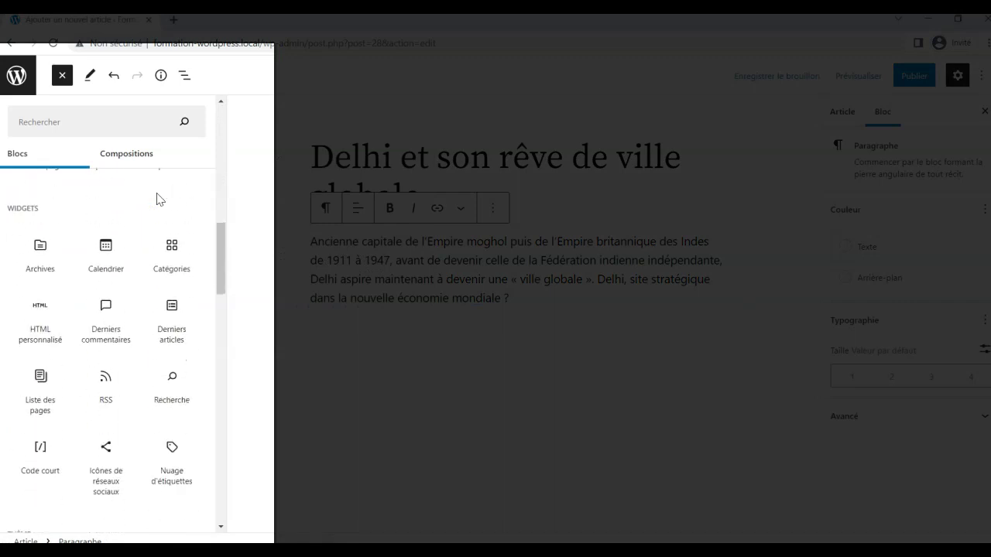
scroll(162, 198, down, 2)
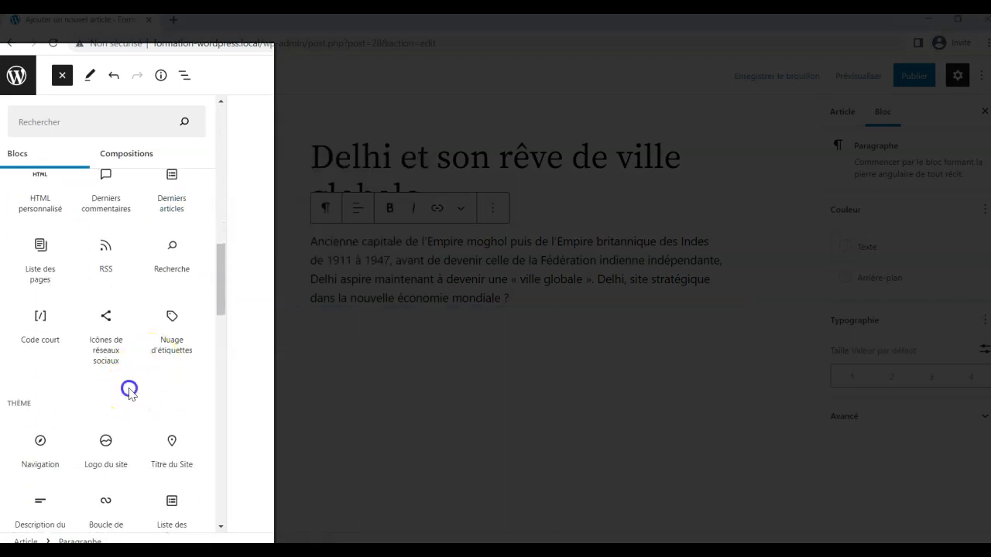
scroll(60, 413, down, 1)
scroll(60, 413, down, 10)
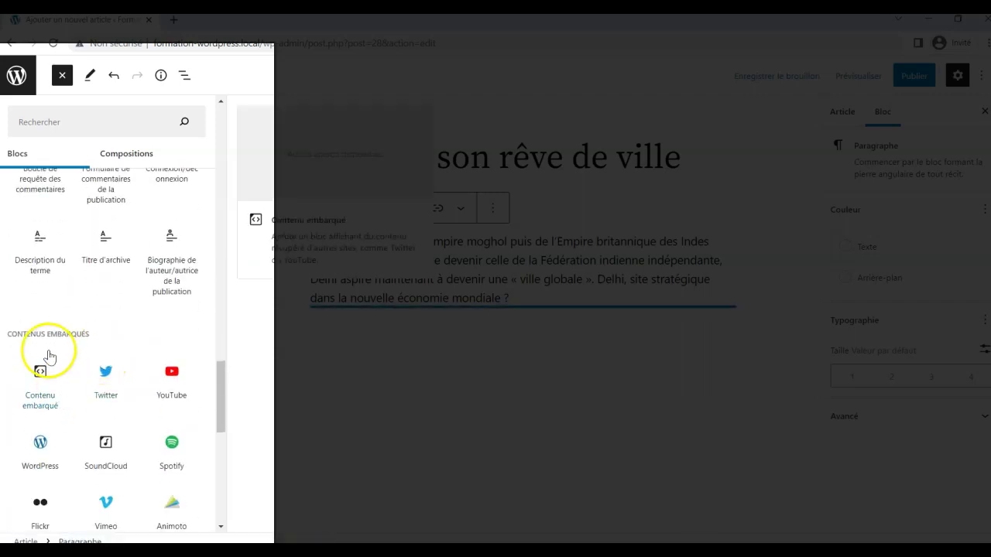
scroll(106, 354, down, 8)
scroll(106, 353, down, 5)
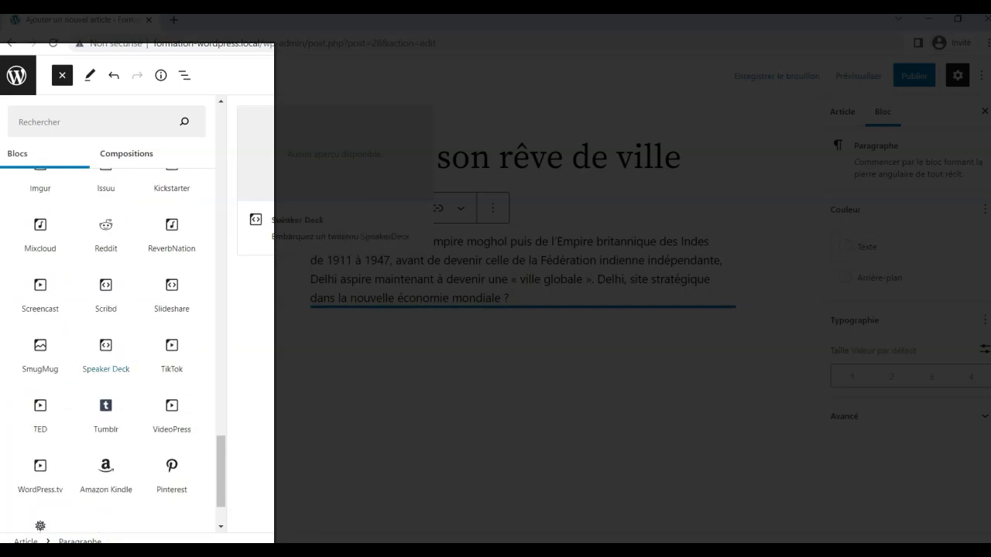
scroll(106, 354, up, 20)
scroll(106, 325, up, 15)
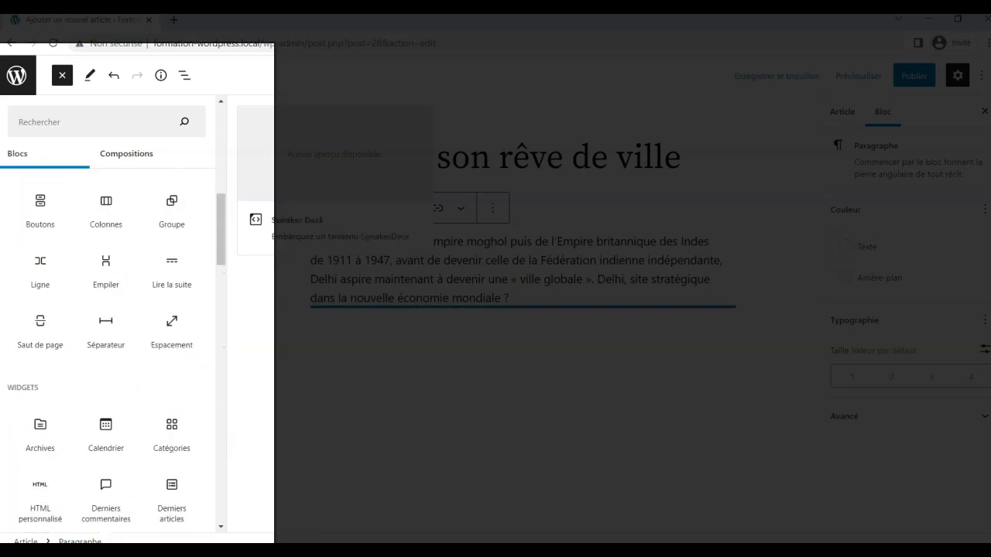
scroll(106, 353, up, 7)
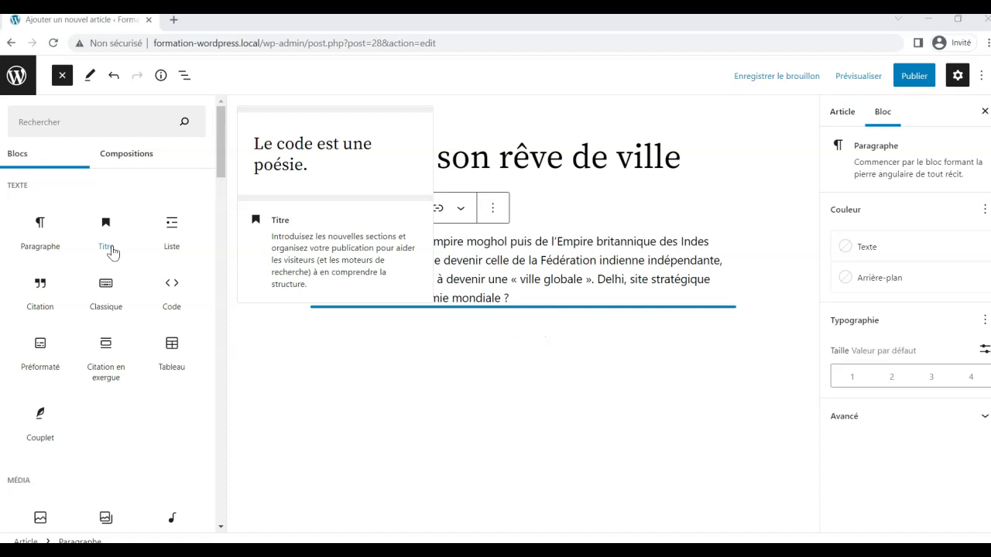
Step: Add a Titre block after the introduction reading "la capitale indienne est devenue la plus grande métropole du pays"
click(112, 250)
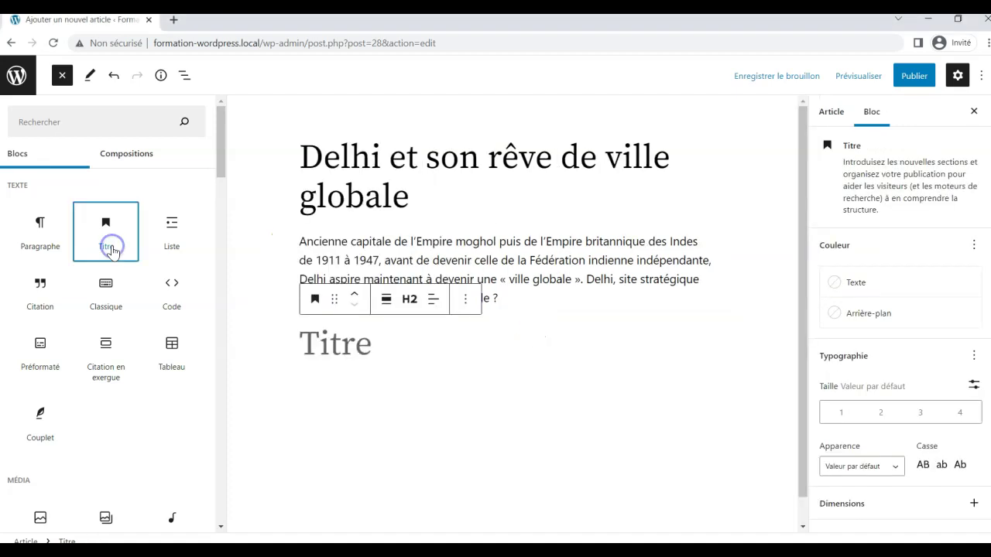
click(303, 344)
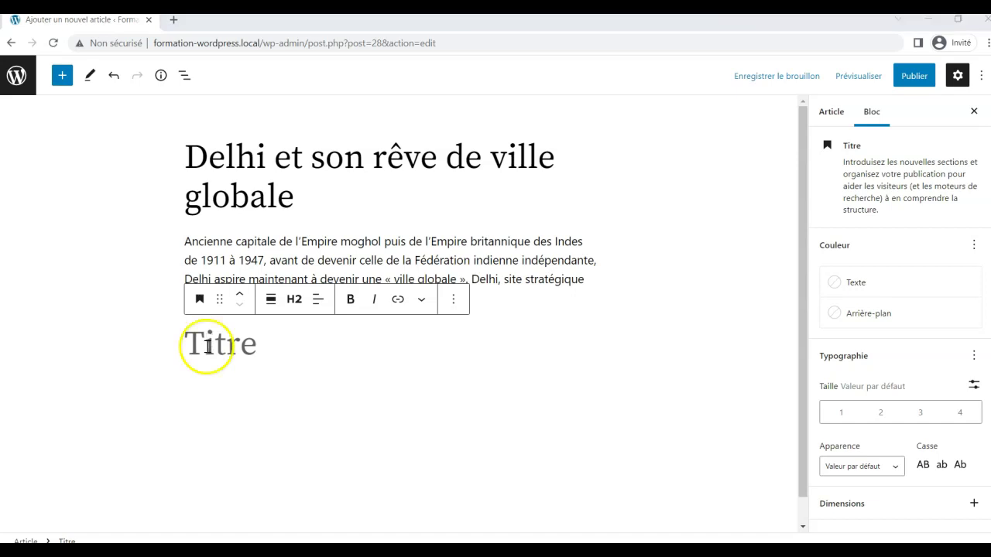
click(193, 346)
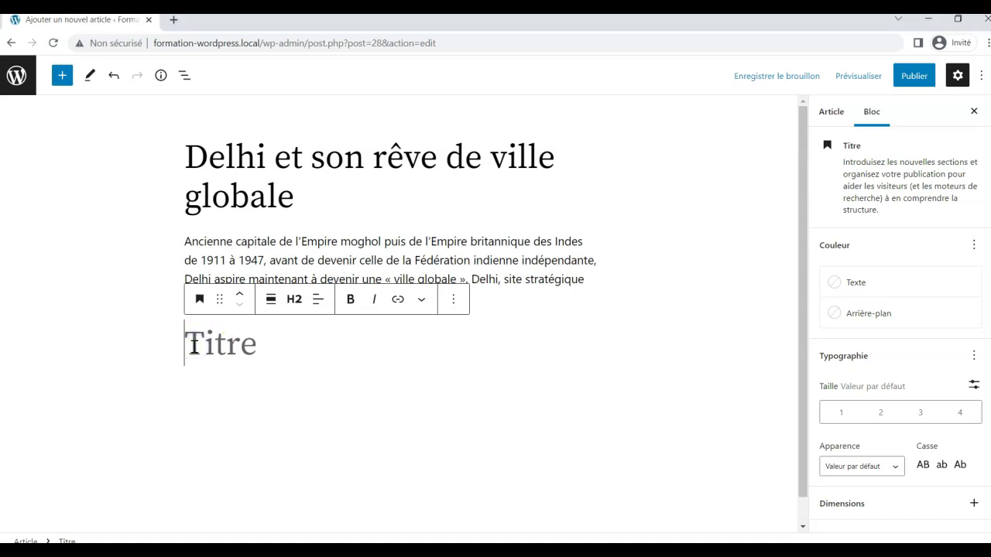
text(la capitale indienne est devenue la plus grande métropole du pays)
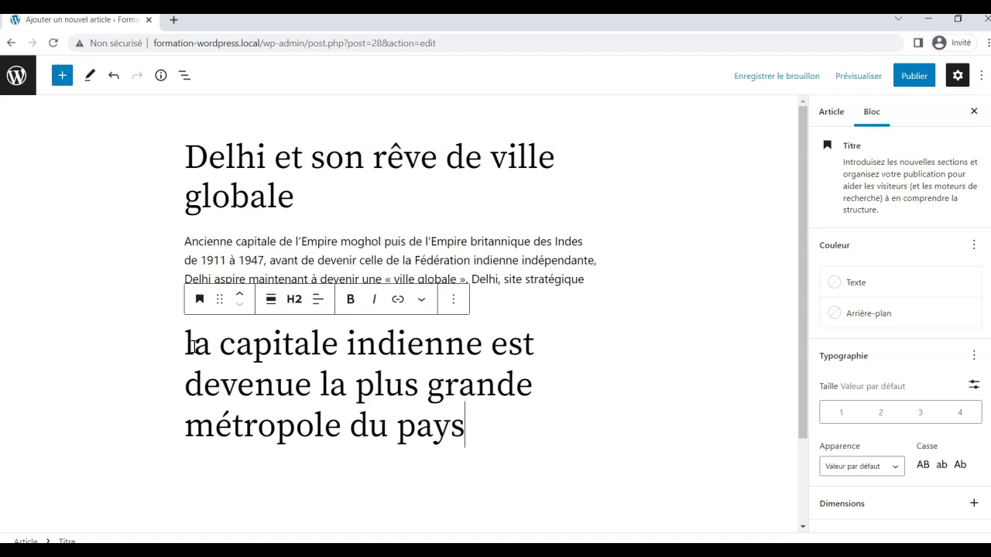
Step: Open the quick block picker below the heading and expand it to the complete block library
scroll(479, 350, down, 3)
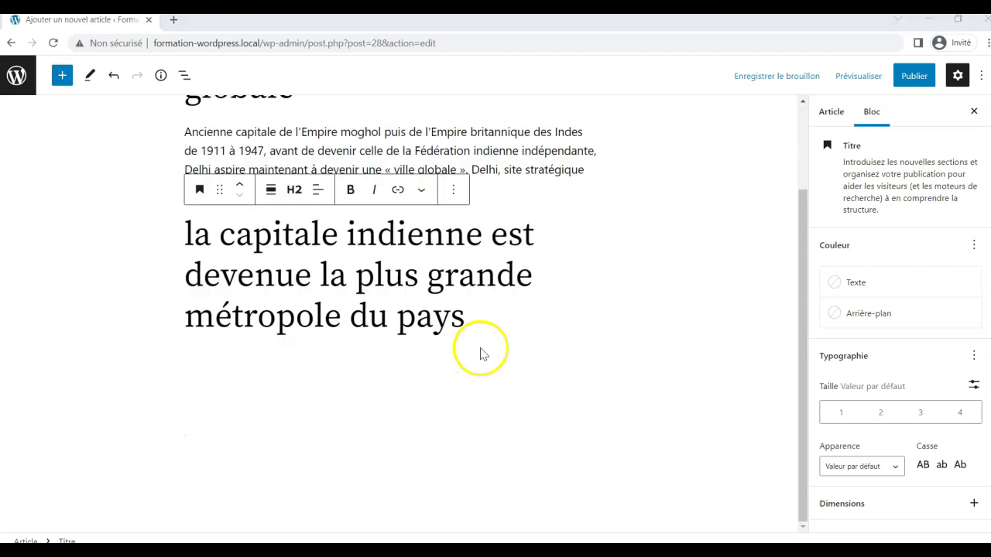
click(525, 352)
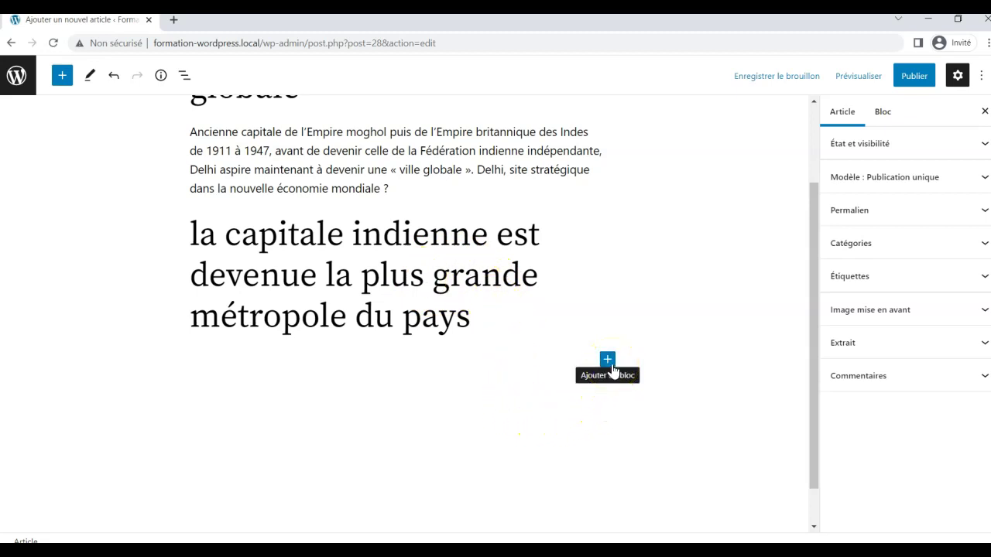
click(607, 360)
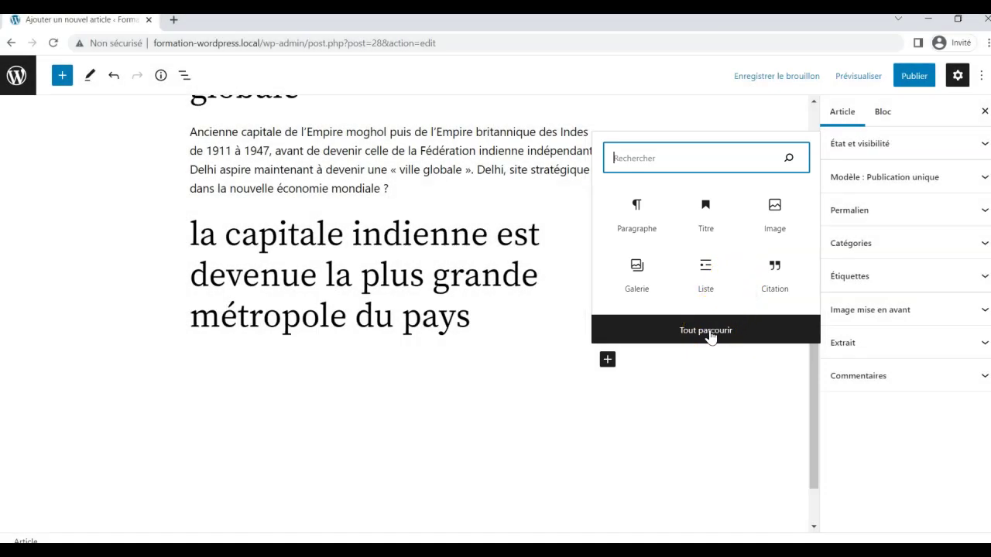
click(710, 336)
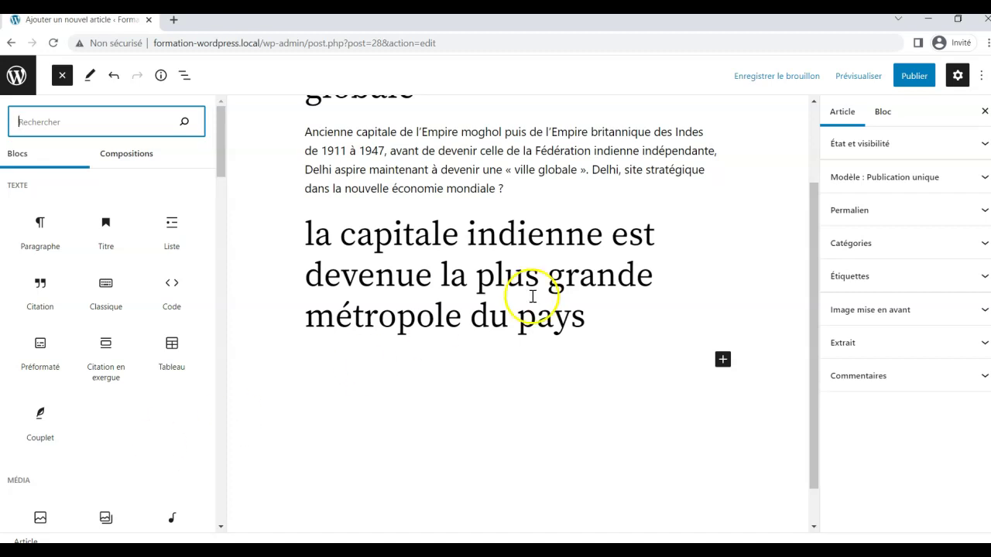
click(723, 361)
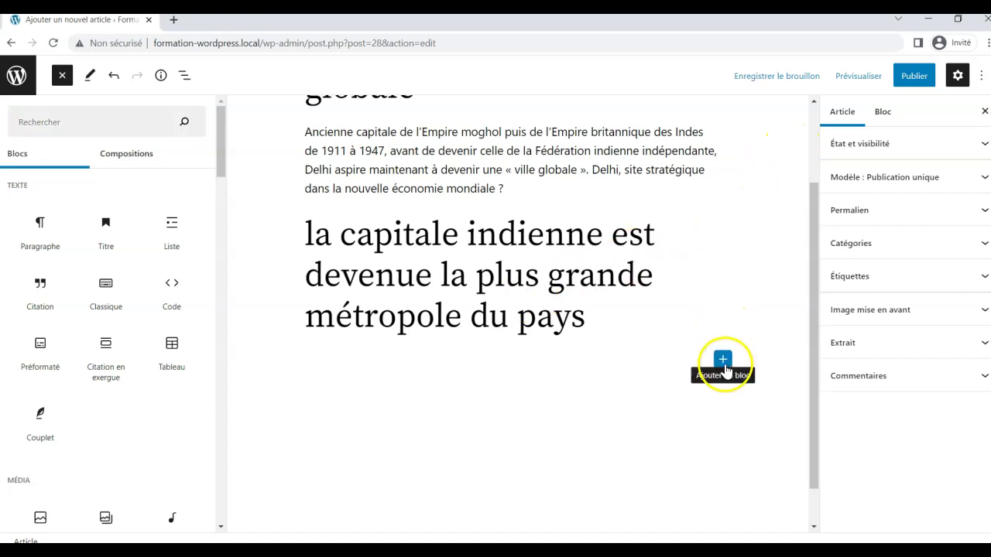
Step: Find the Paragraphe block with "par", insert it below the heading, and enter the text beginning "L’expansion urbaine de Delhi englobe de facto six villes périphériques"
click(607, 362)
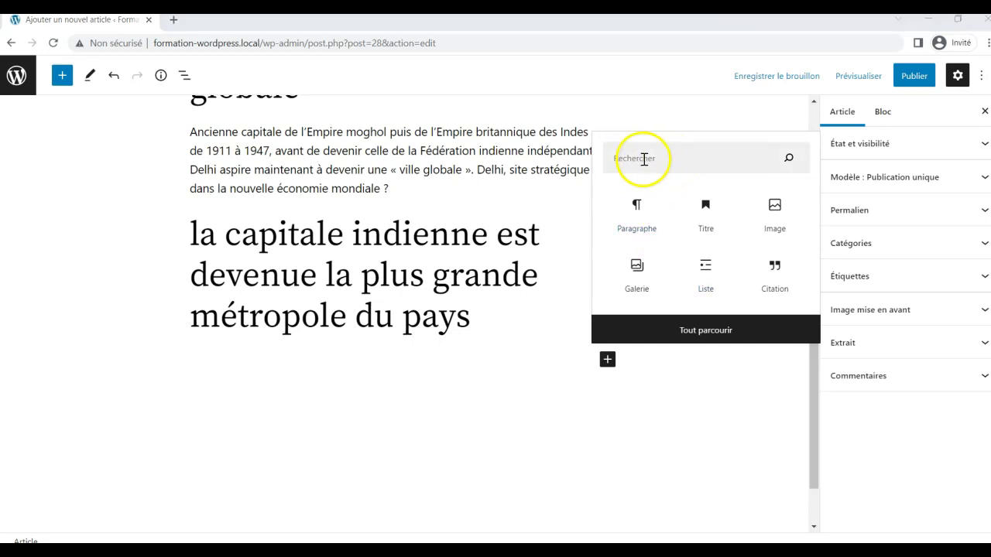
text(par)
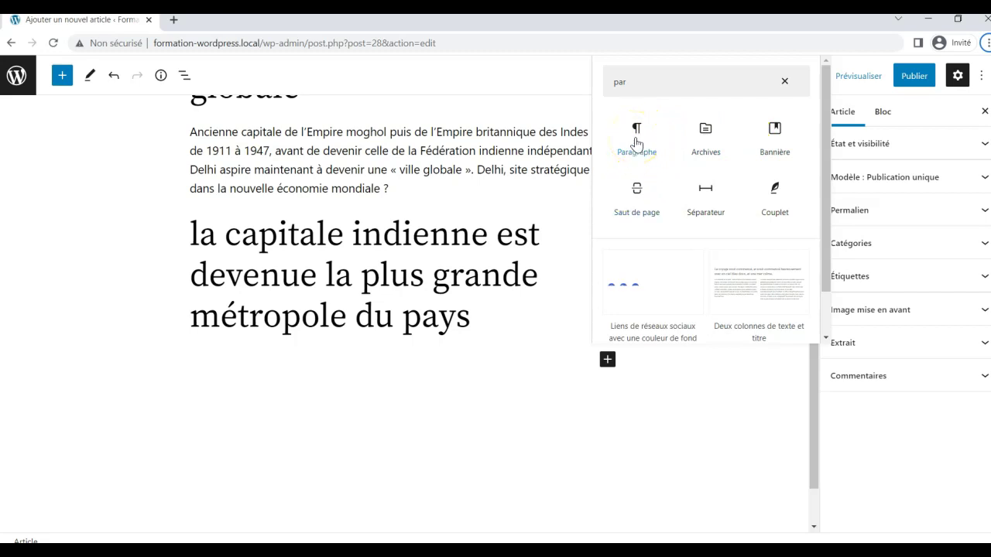
click(637, 144)
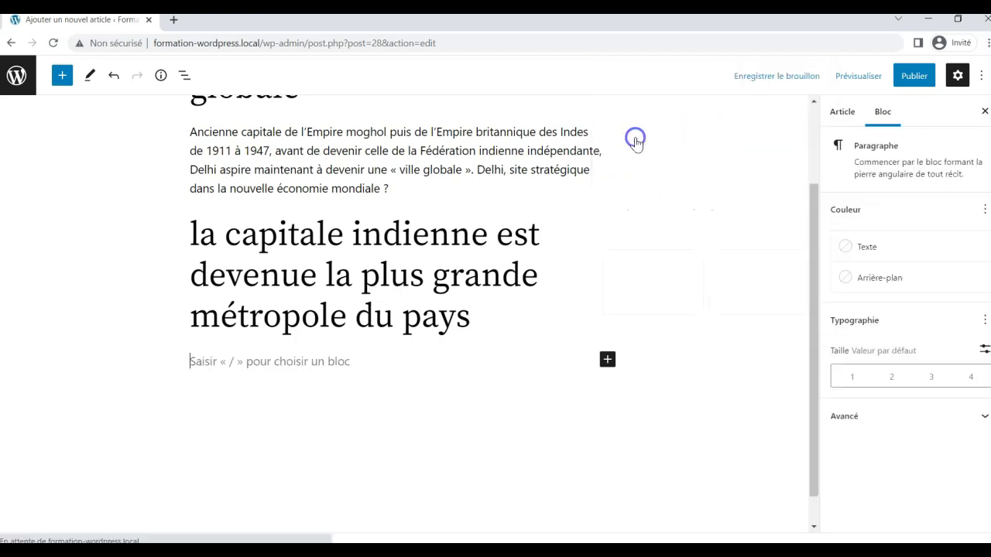
click(219, 367)
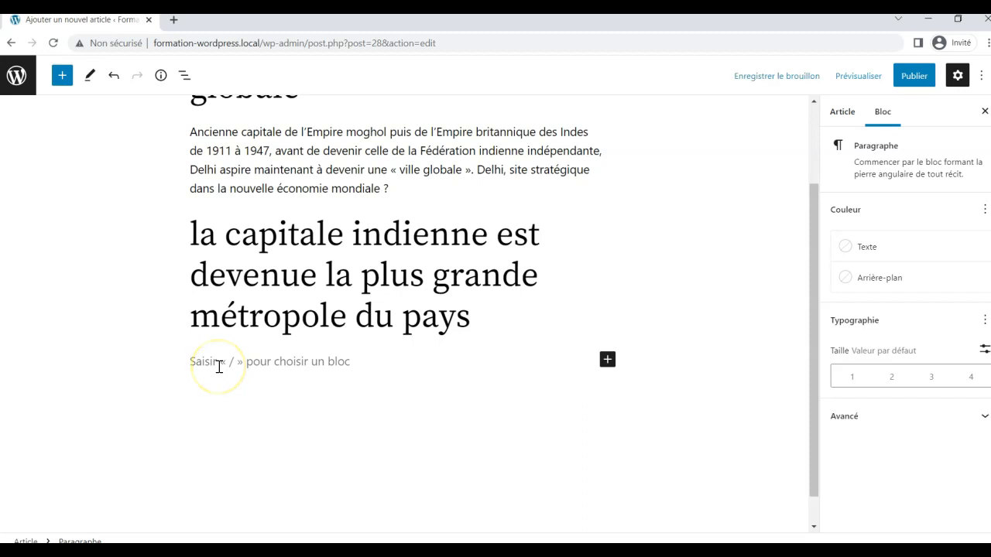
scroll(219, 367, down, 1)
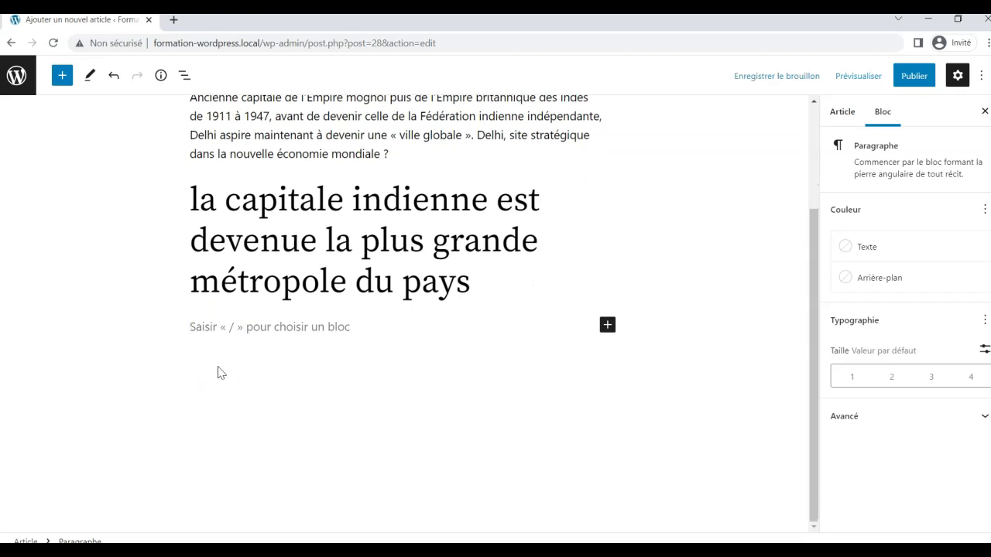
click(246, 330)
text(L’expansion urbaine de Delhi englobe de facto six villes périphériques, très dynamiques, situées au-delà des limites administratives de son Territoire, dans les États limitrophes : cette agglomération urbaine représente 21 millions d’habitants aujourd’hui, une mégalopole parmi les plus grandes de la planète, devançant ainsi le Grand Bombay (19 millions).)
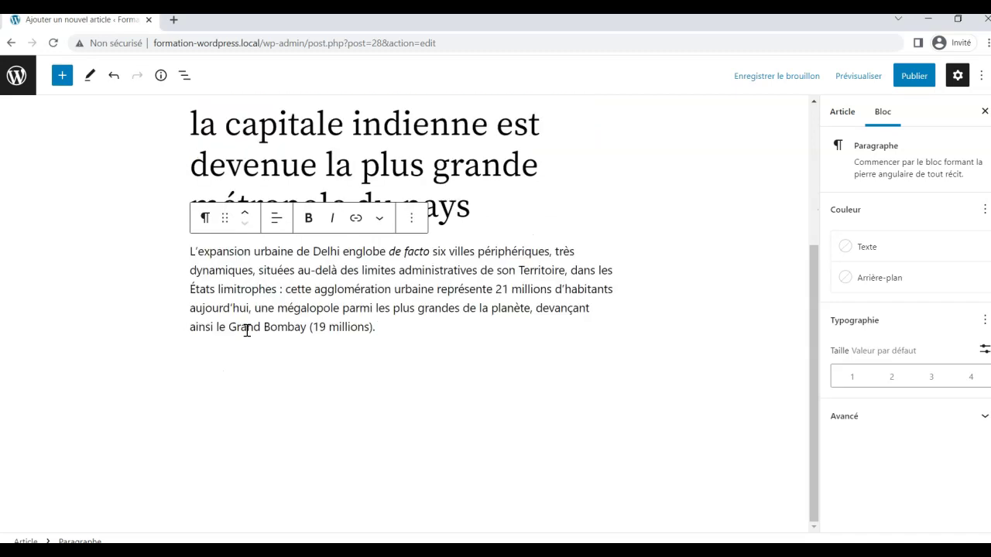
Step: Add a Titre block below reading "Parmi les États de l’Inde, Delhi détient par ailleurs le record du nombre de voitures individuelles"
click(403, 385)
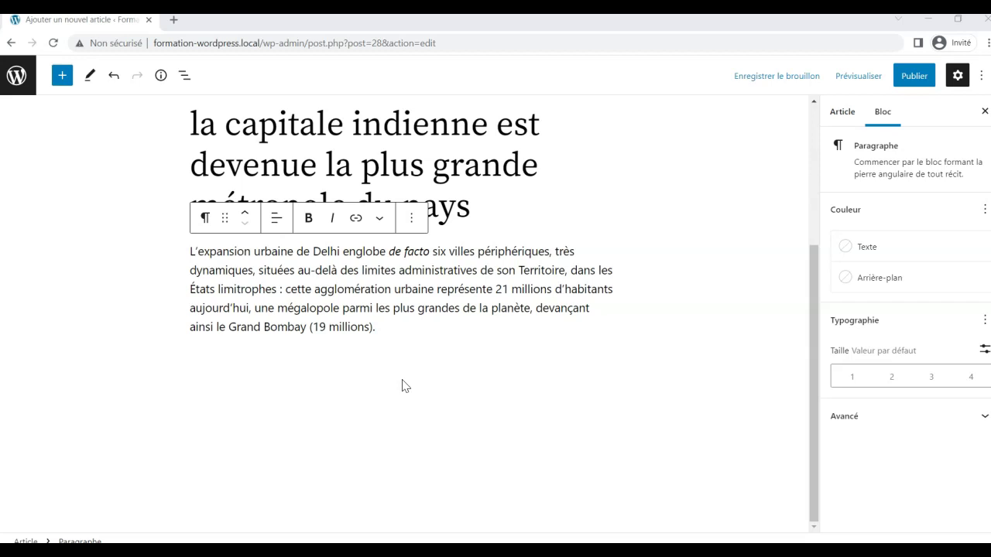
click(407, 347)
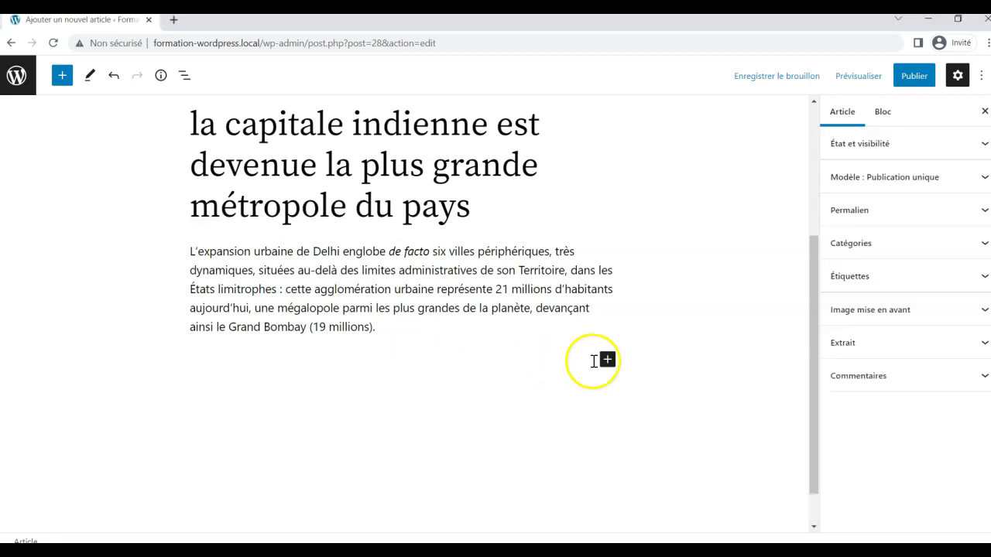
click(608, 361)
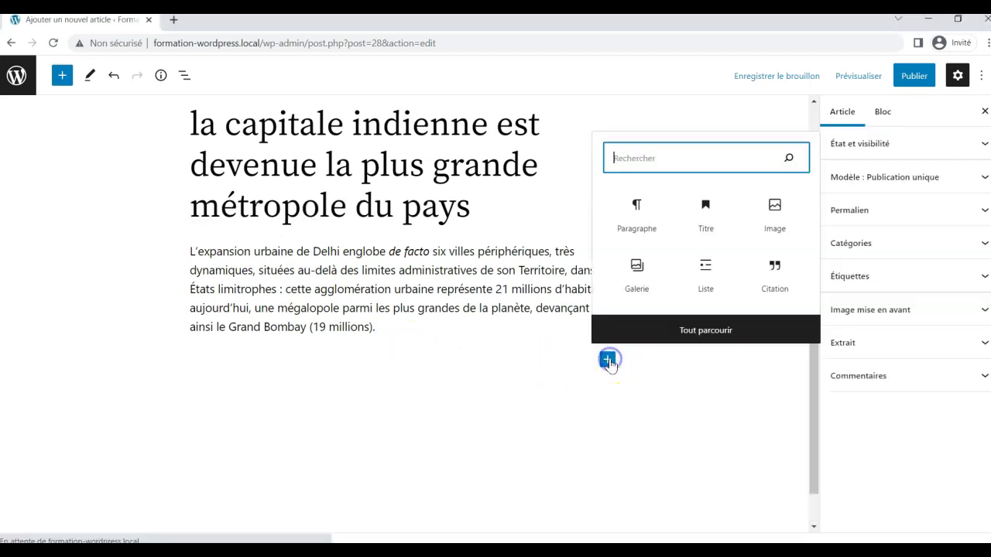
click(701, 224)
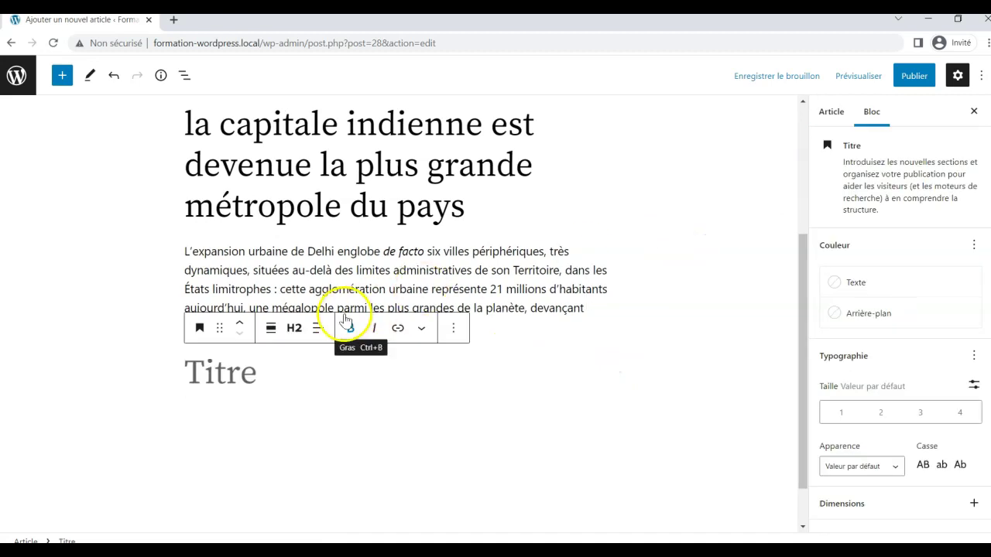
text(Parmi les États de l’Inde, Delhi détient par ailleurs le record du nombre de voitures individuelles)
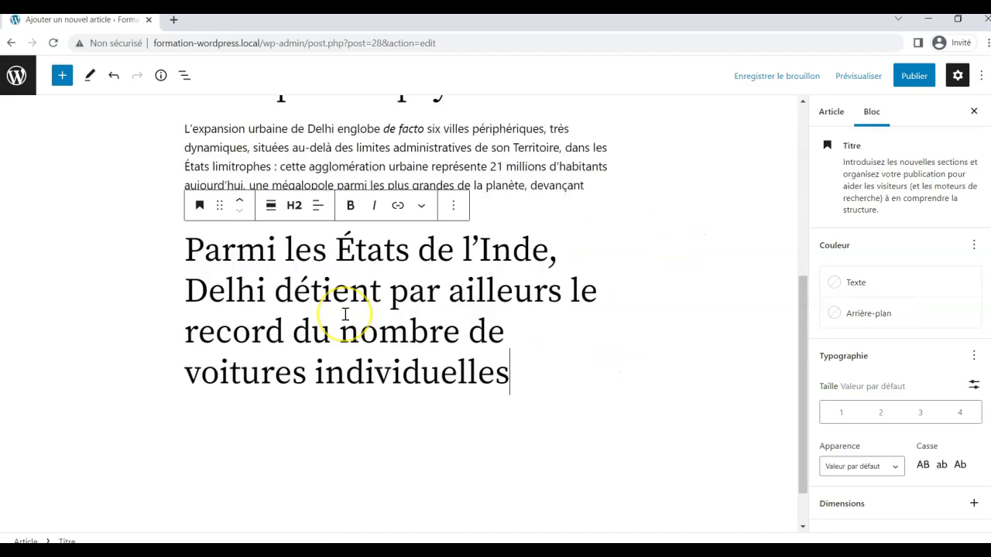
Step: Insert a Paragraphe block below the last heading with the text beginning "près d’un million et demi en 2005-06, soit beaucoup plus que pour tout l’État du Maharashtra"
click(313, 447)
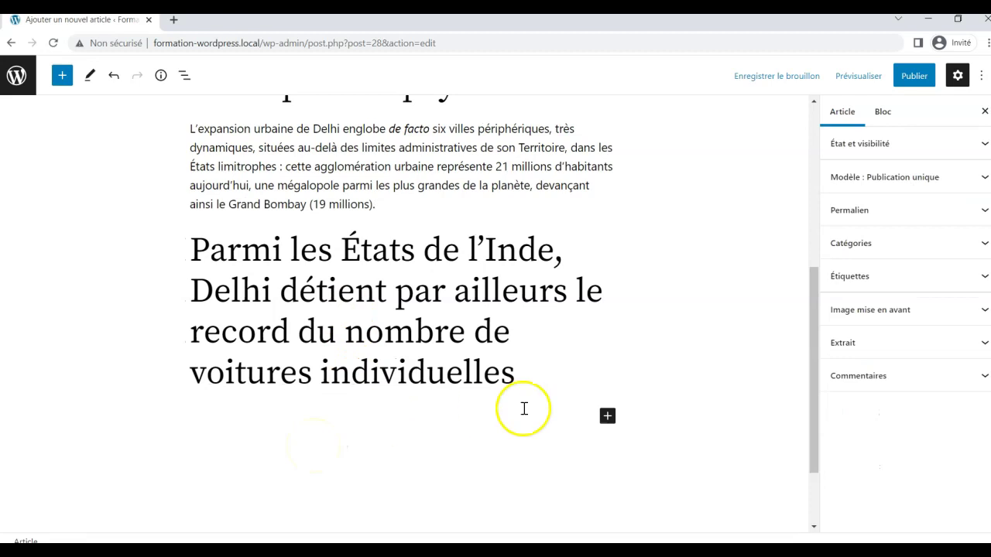
click(607, 418)
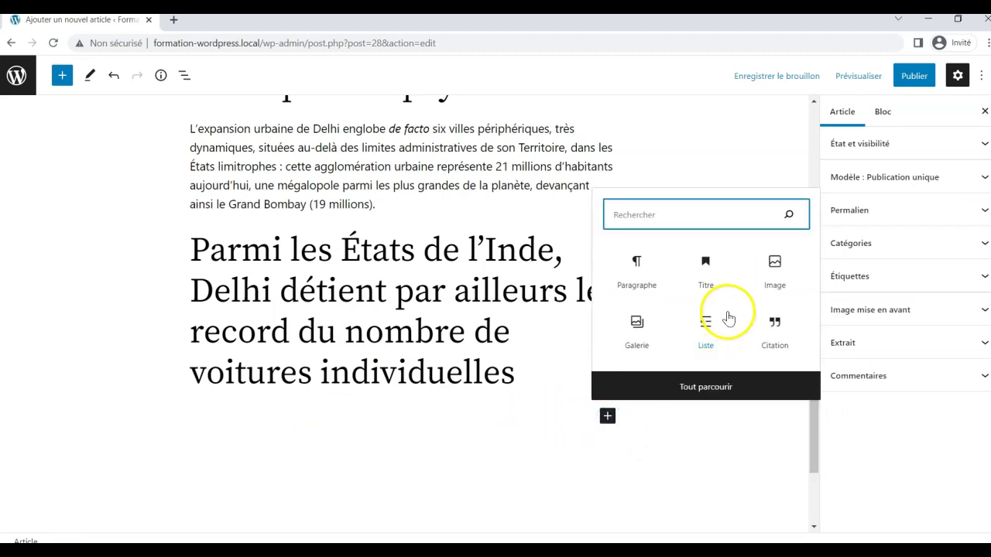
click(641, 282)
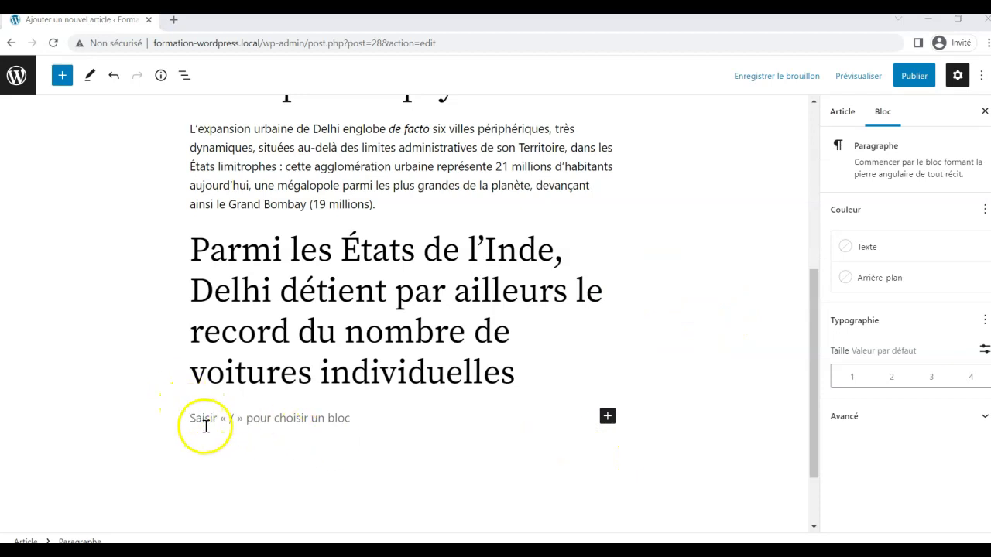
click(210, 424)
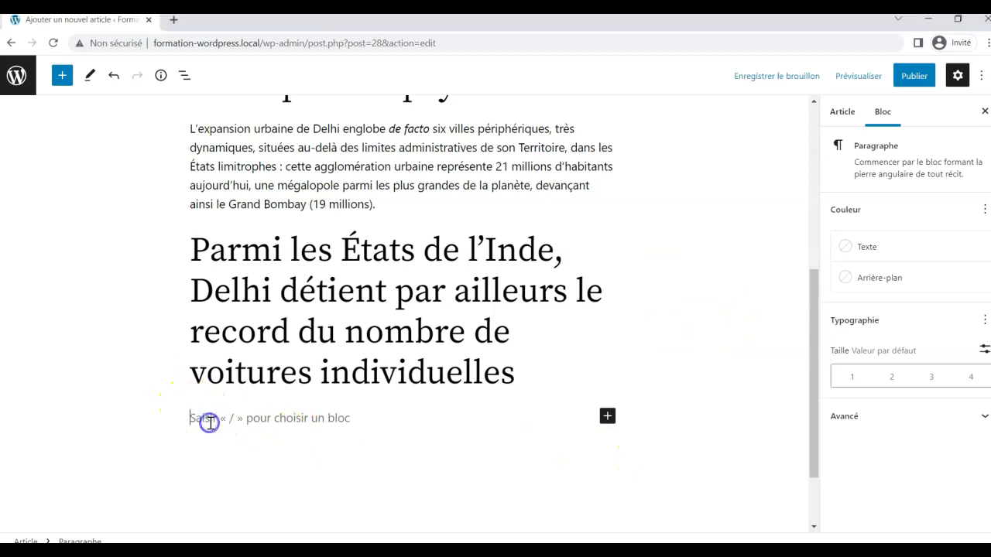
text(près d’un million et demi en 2005-06, soit beaucoup plus que pour tout l’État du Maharashtra où se situent les villes de Bombay et Pune. Delhi est une métropole en pleine expansion dotée de nombreuses fonctions, un pôle de croissance économique très marqué par les activités commerciales, mais également industrielles,)
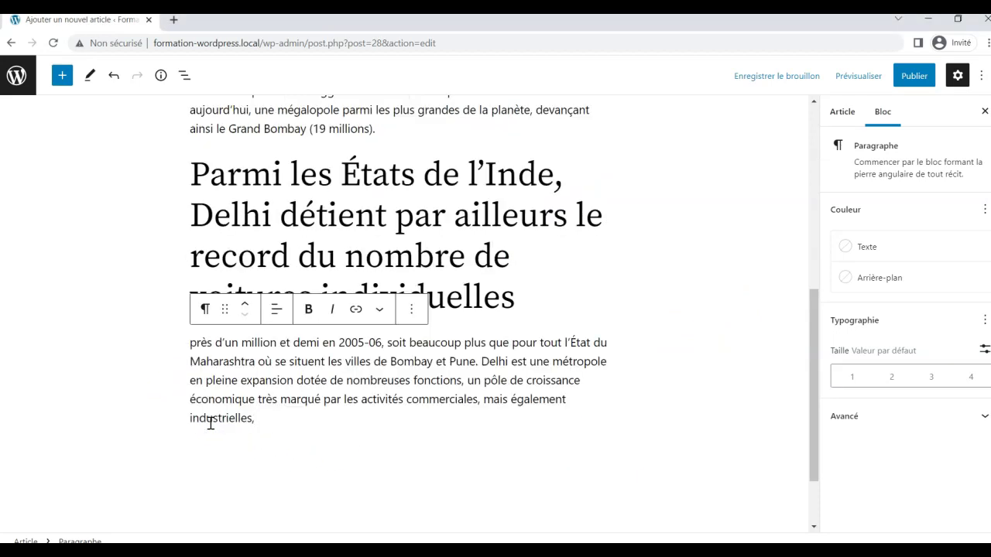
click(429, 399)
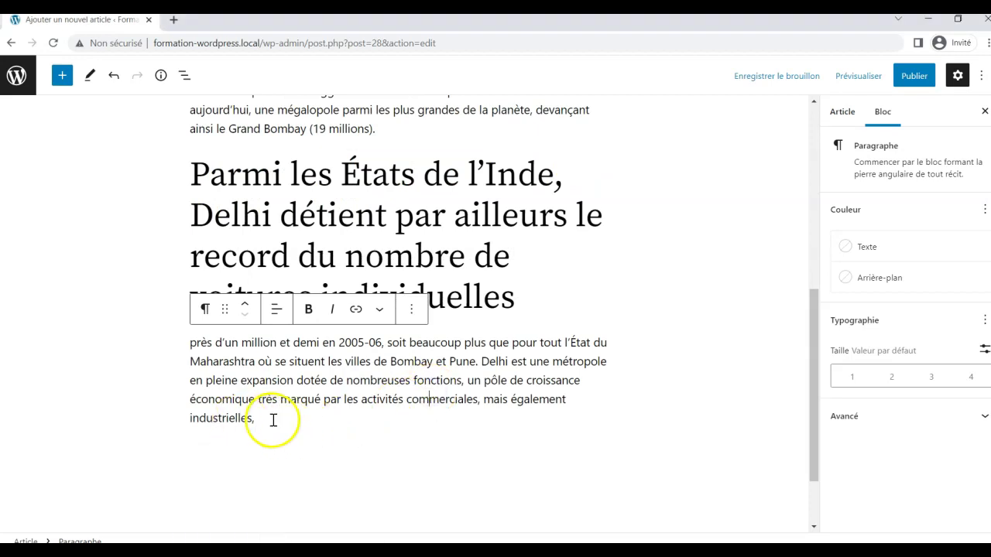
Step: Insert a paragraph between the "Grand Bombay" paragraph and the second heading, with the text beginning "Delhi est une métropole en pleine expansion"
scroll(332, 423, up, 3)
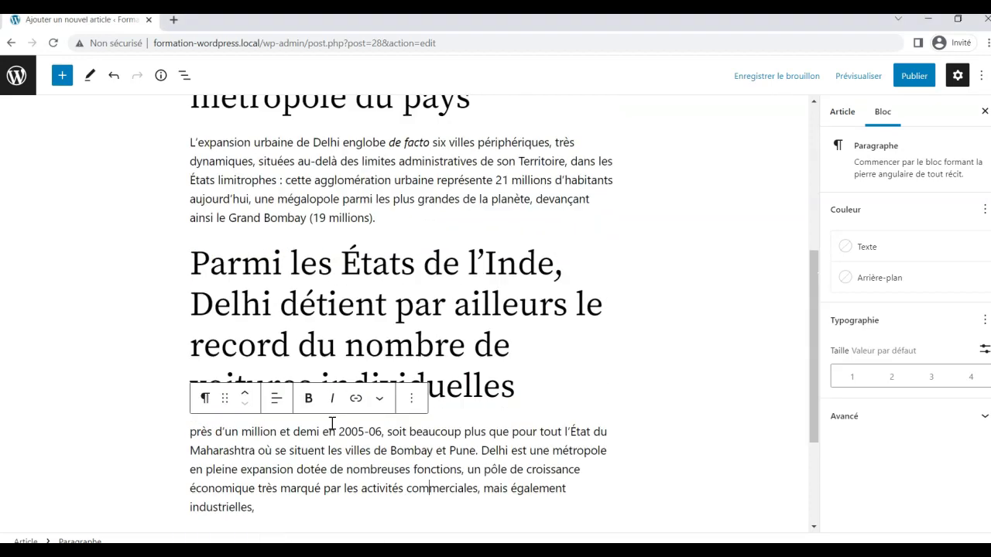
click(402, 266)
mouse_move(418, 275)
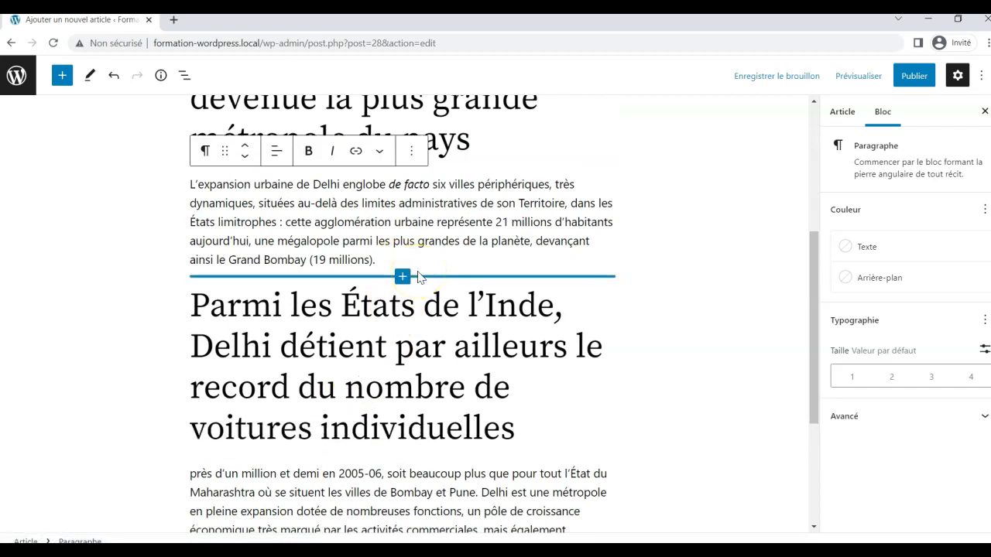
key(Return)
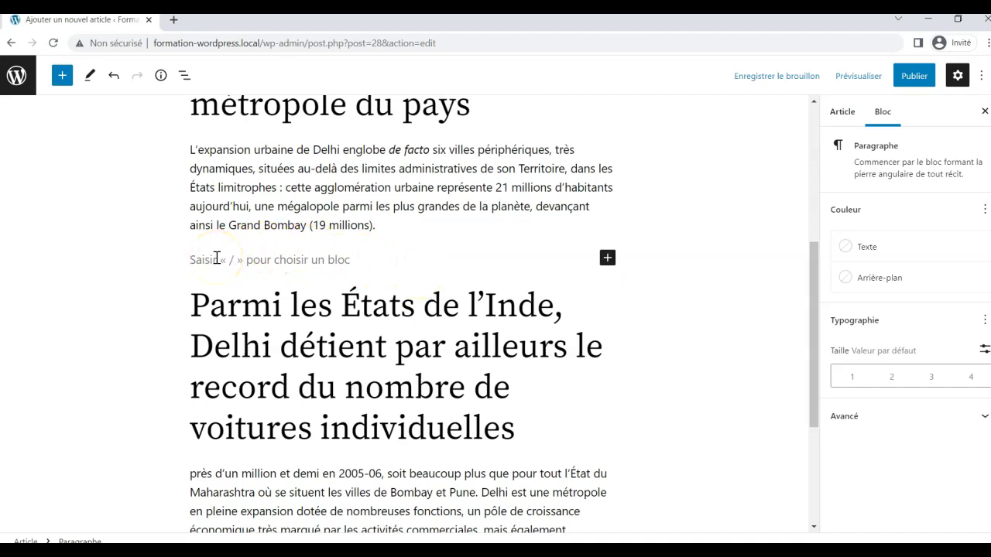
text(Delhi est une métropole en pleine expansion dotée de nombreuses fonctions, un pôle de croissance économique très marqué par les activités commerciales, mais également industrielles, et qui a largement dépassé sa première fonction d’origine, c’est-à-dire l’administration publique liée à son statut de capitale nationale.)
click(240, 255)
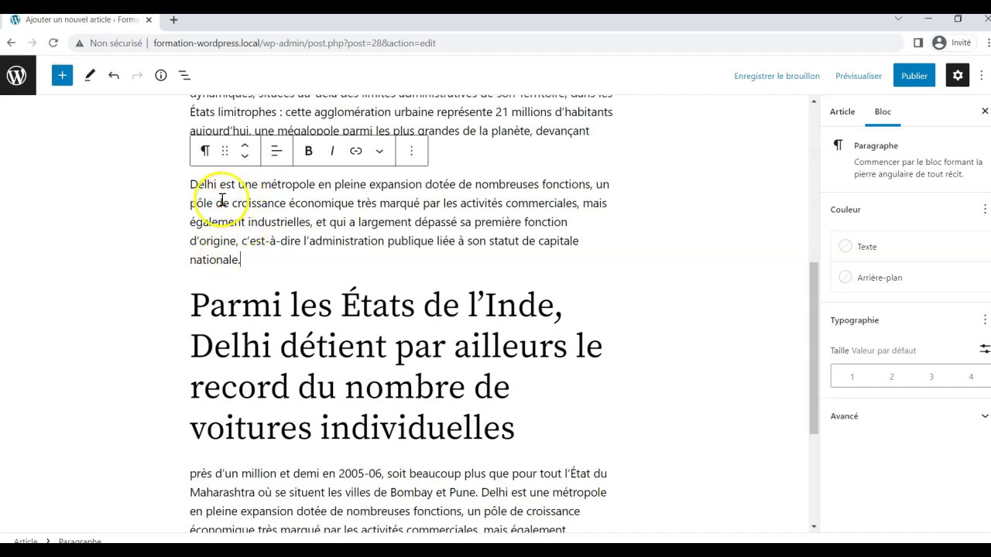
Step: Move the "Delhi est une métropole" paragraph down two positions, past the second heading and its paragraph
click(234, 218)
scroll(235, 218, up, 1)
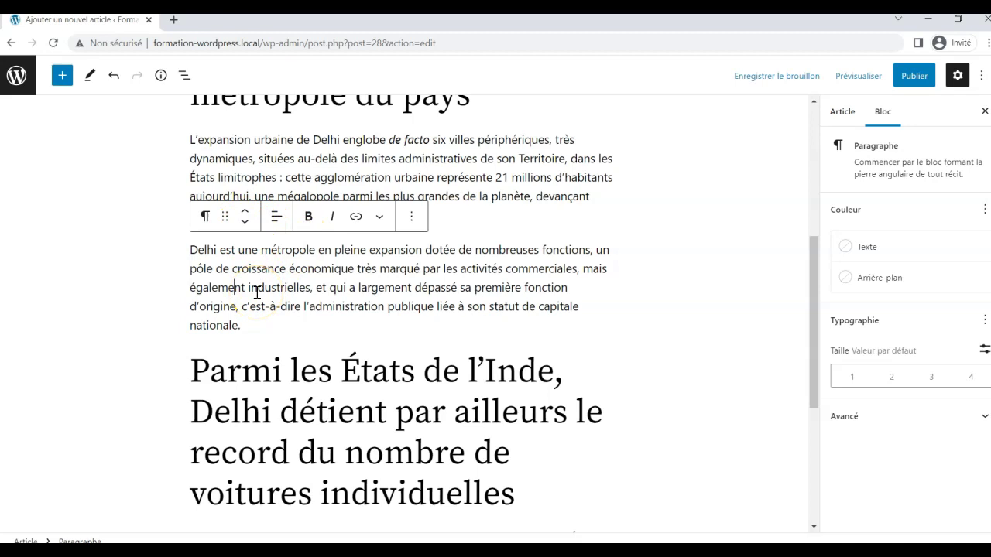
click(243, 223)
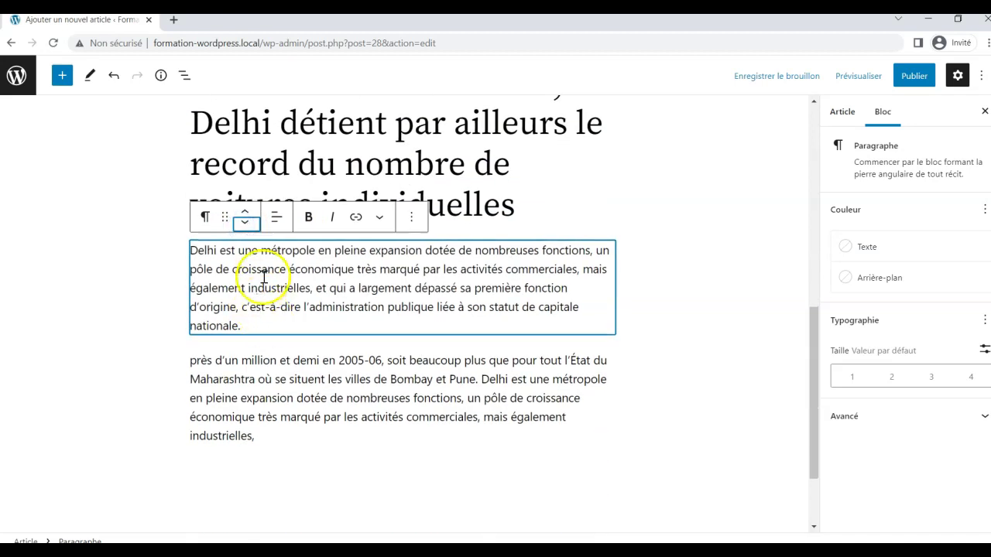
click(244, 226)
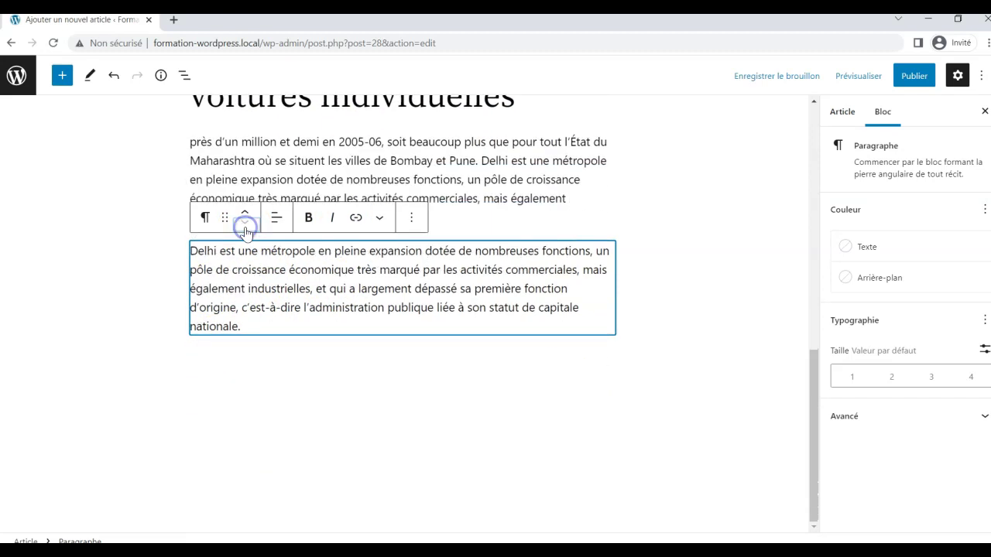
scroll(327, 381, up, 1)
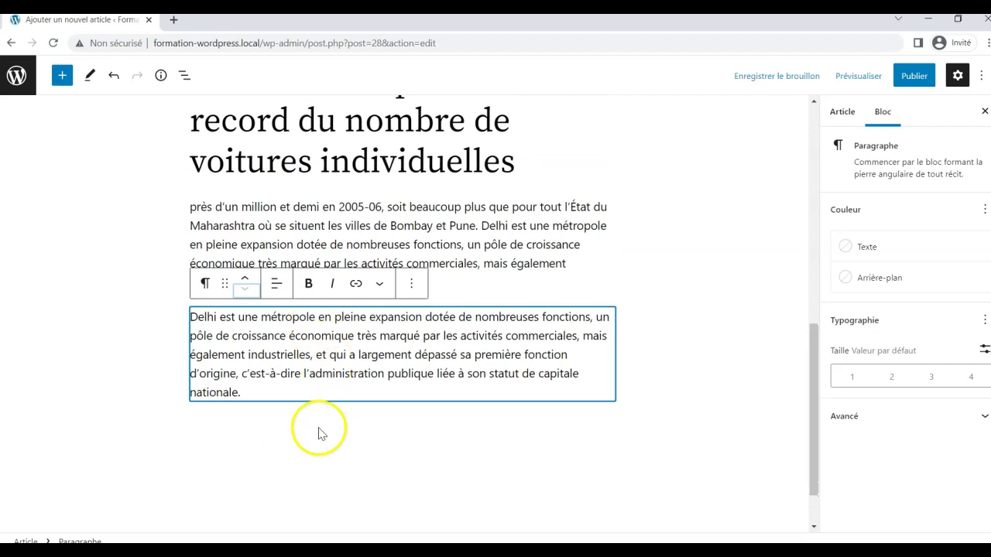
Step: Relocate the "Delhi est une métropole" paragraph directly above the second heading and return it to the end of the post
scroll(318, 428, up, 2)
drag(225, 414, 219, 249)
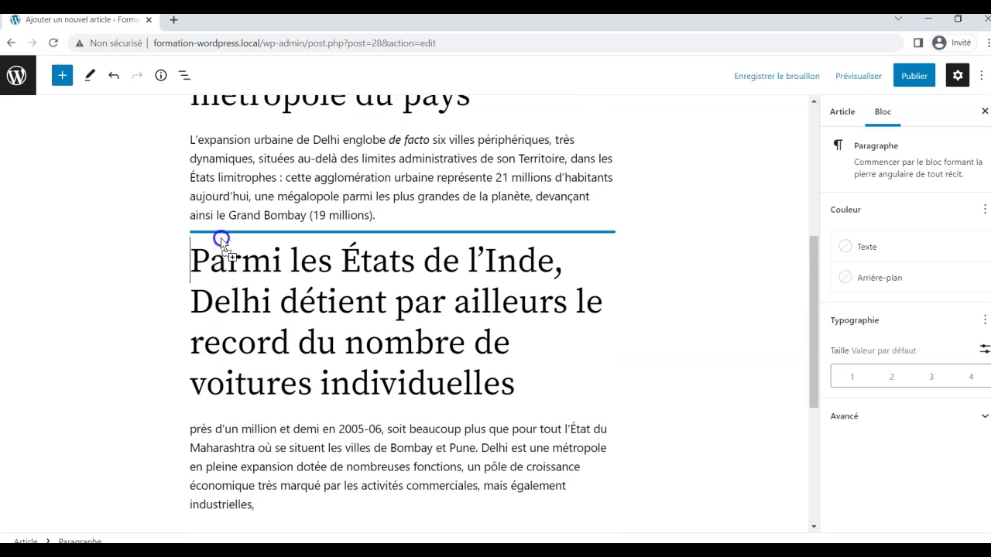
drag(223, 237, 261, 242)
drag(261, 242, 261, 233)
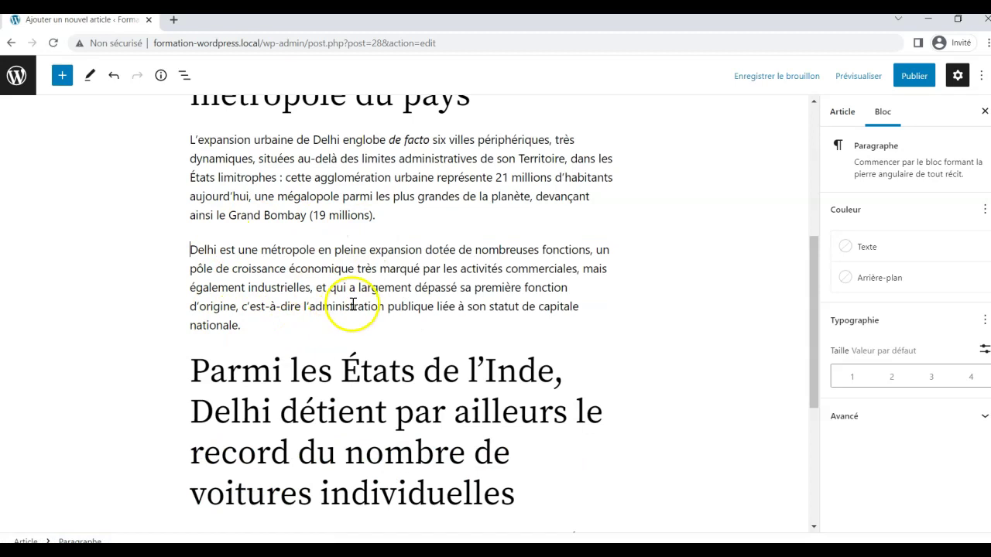
click(205, 250)
drag(203, 214, 234, 473)
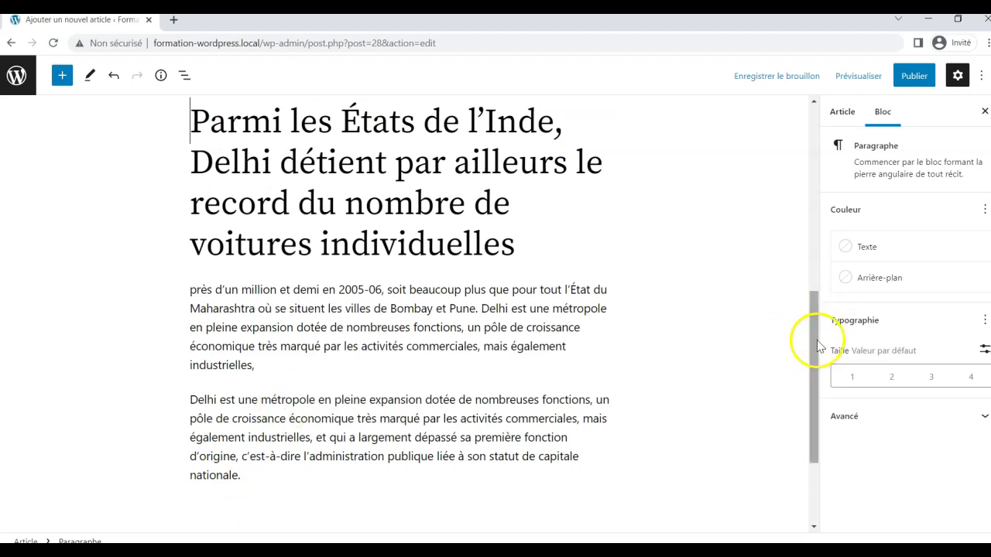
Step: Remove the "Delhi est une métropole" paragraph block from the end of the post
click(472, 403)
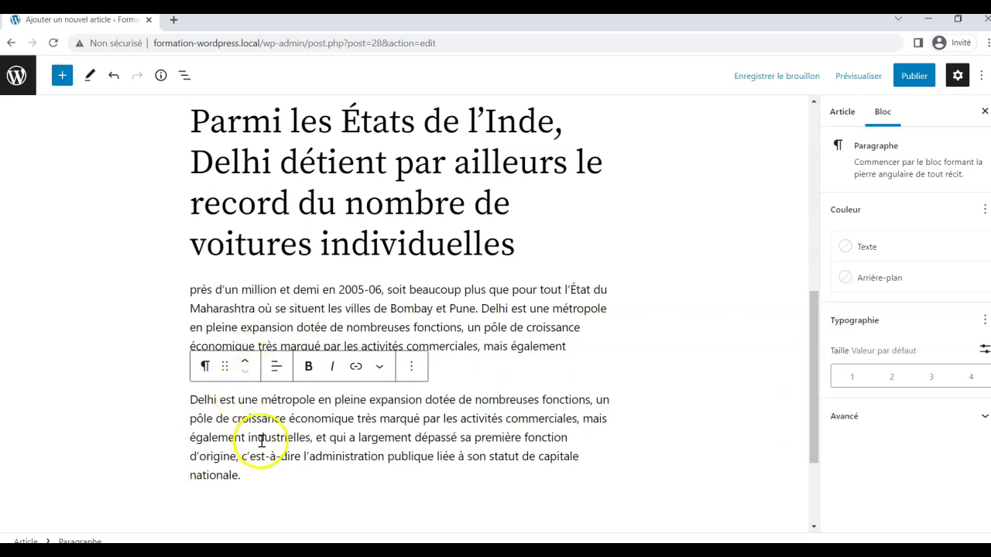
scroll(260, 439, down, 1)
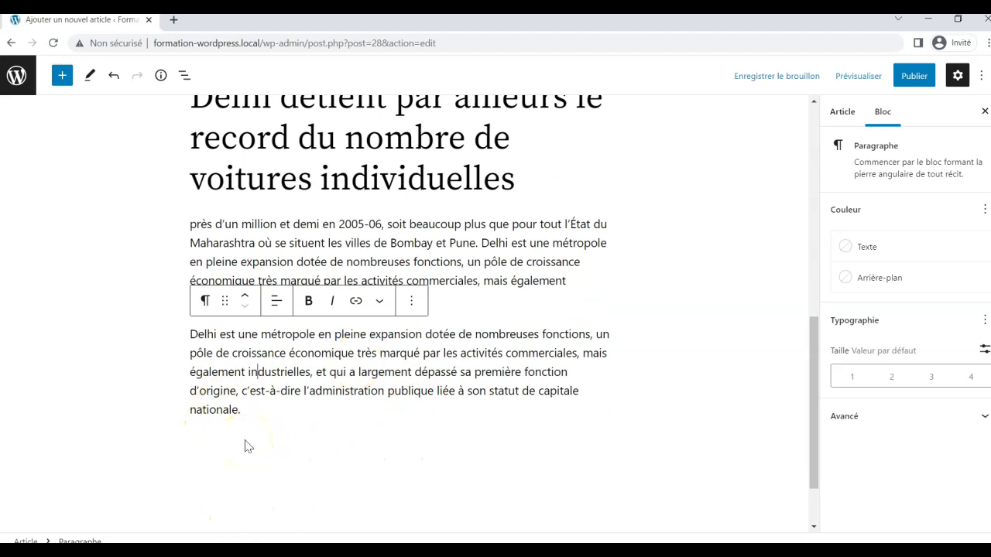
click(411, 307)
scroll(455, 449, down, 2)
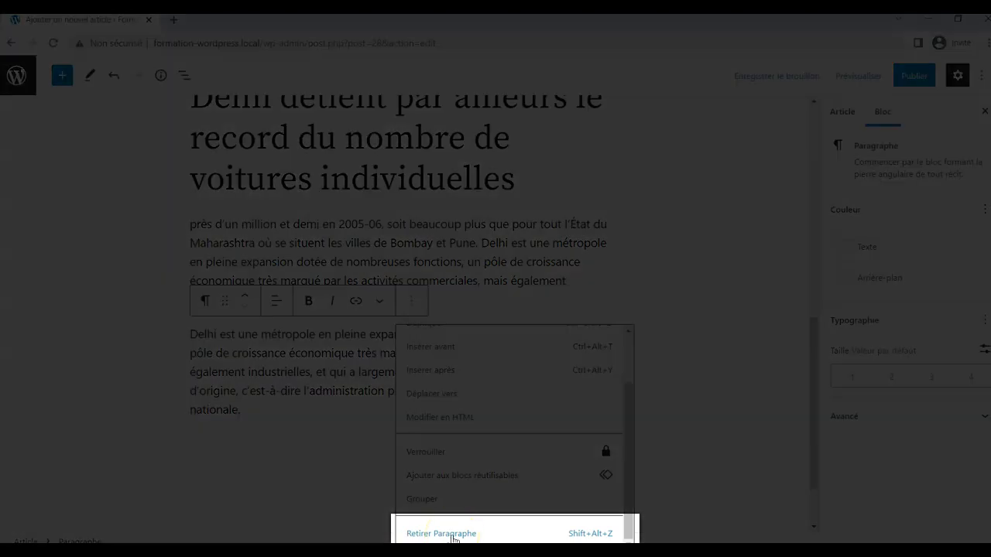
click(453, 534)
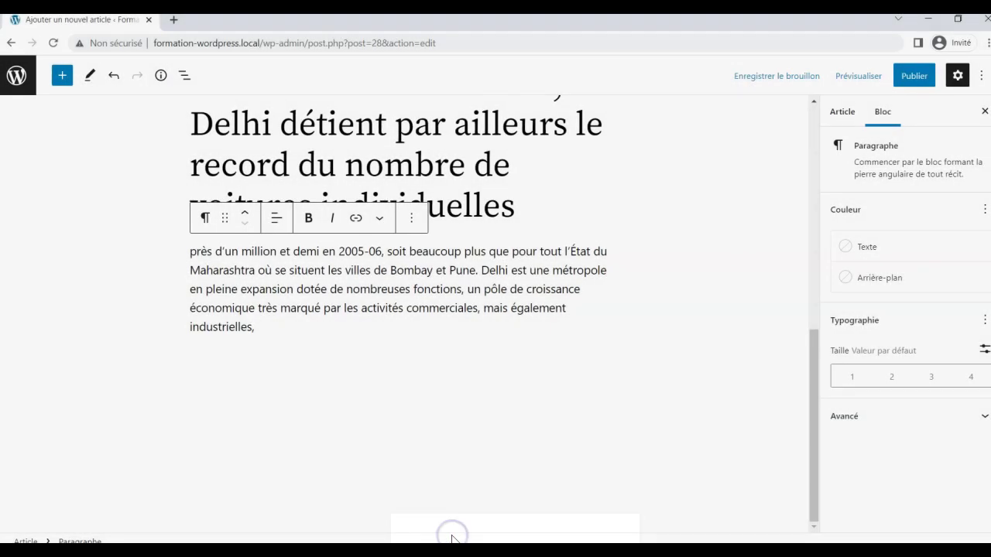
click(334, 385)
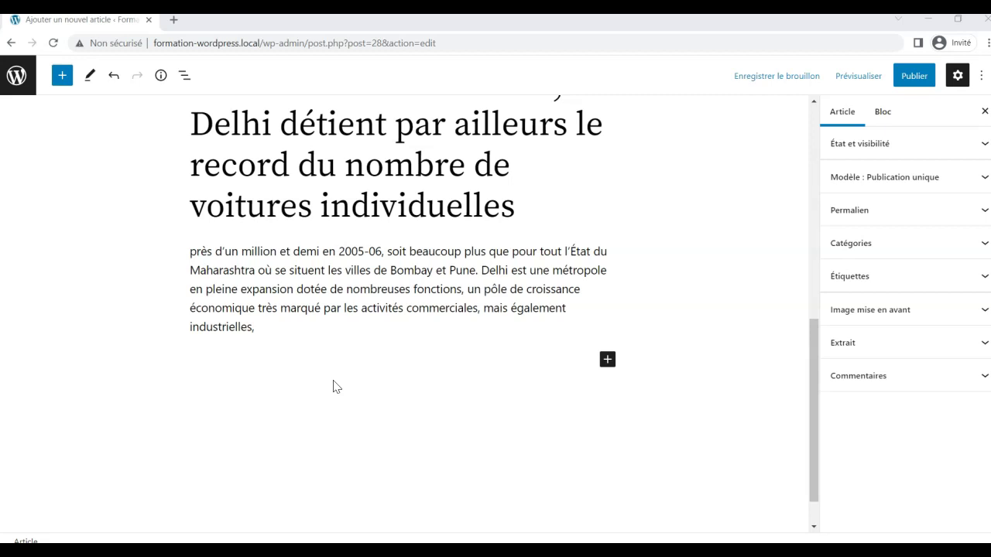
Step: Preview the block types that the "Parmi les États de l’Inde" heading can be transformed into
click(272, 178)
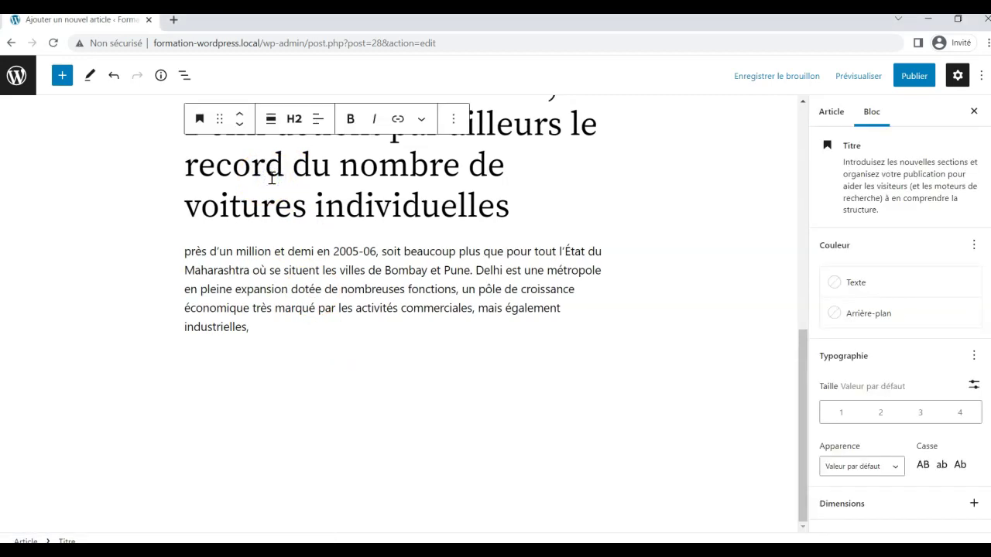
click(199, 120)
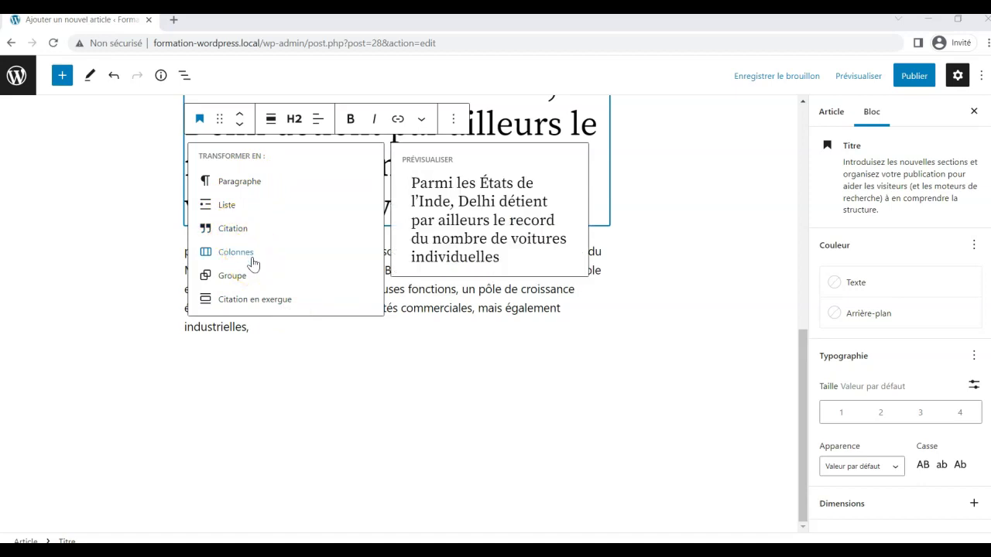
click(240, 283)
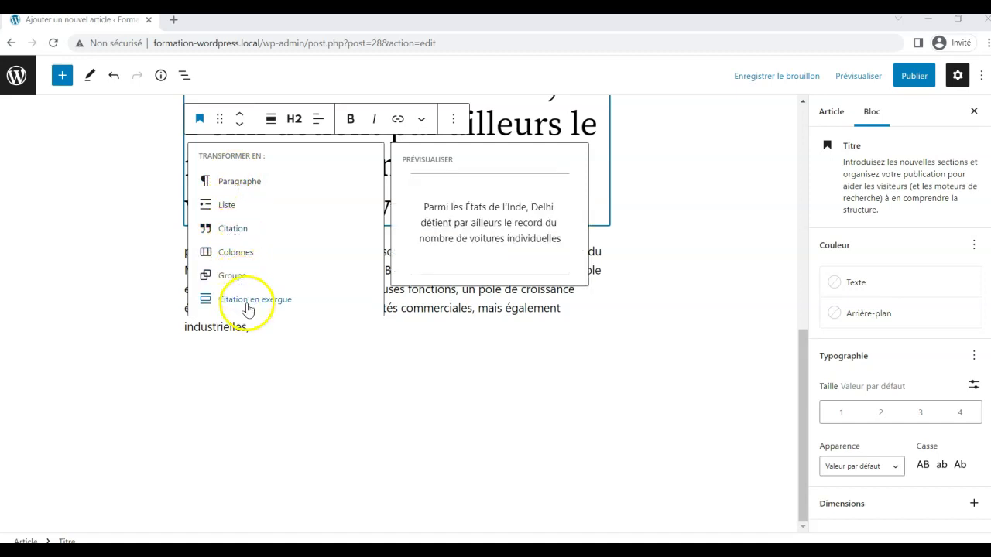
Step: Transform the paragraph beginning "près d’un million et demi" into a Citation block
click(401, 271)
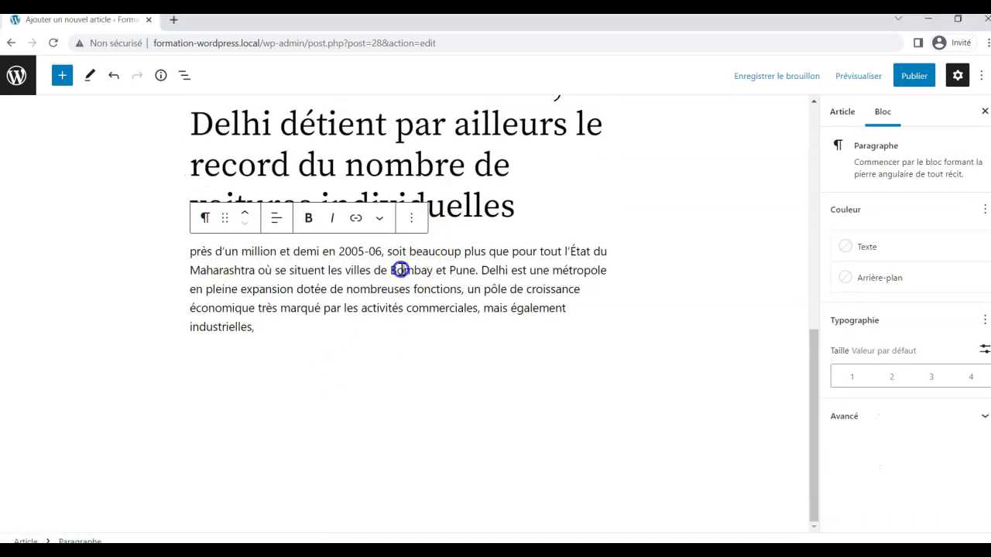
click(205, 217)
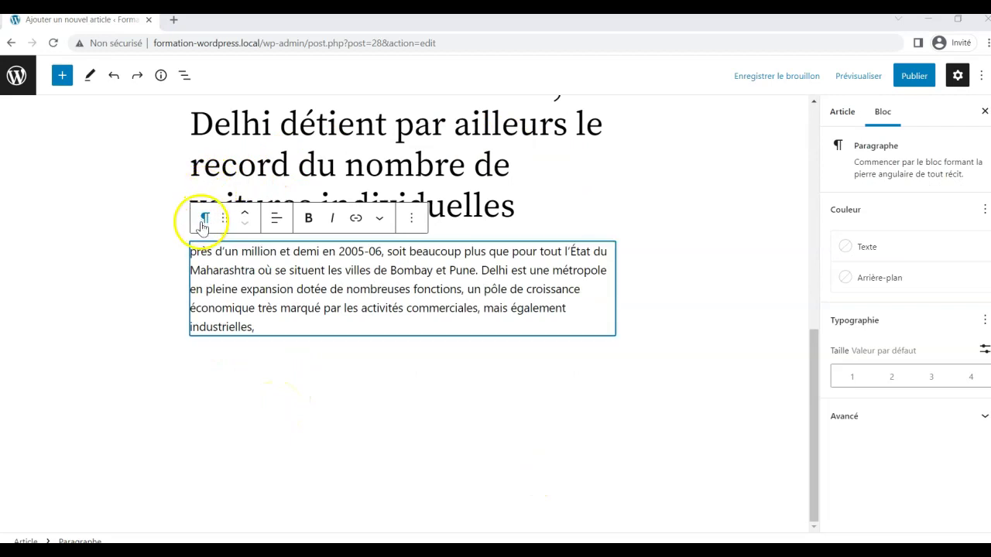
click(206, 220)
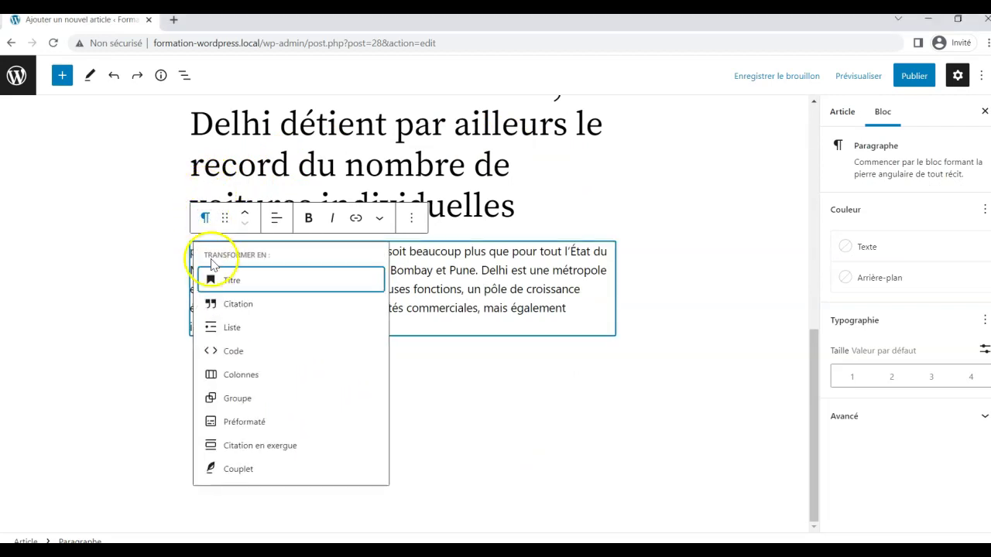
click(244, 312)
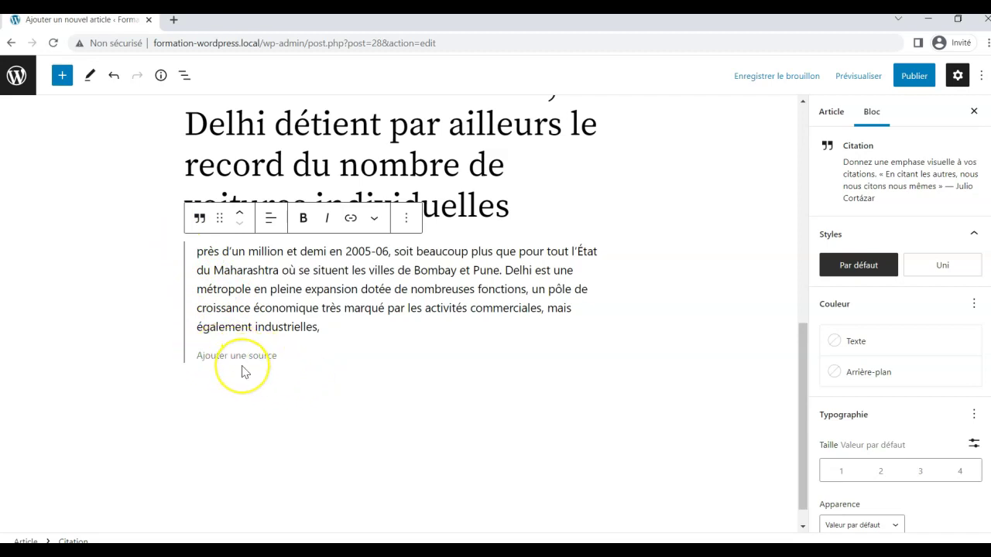
Step: Duplicate the Citation block below the last heading
scroll(242, 371, up, 1)
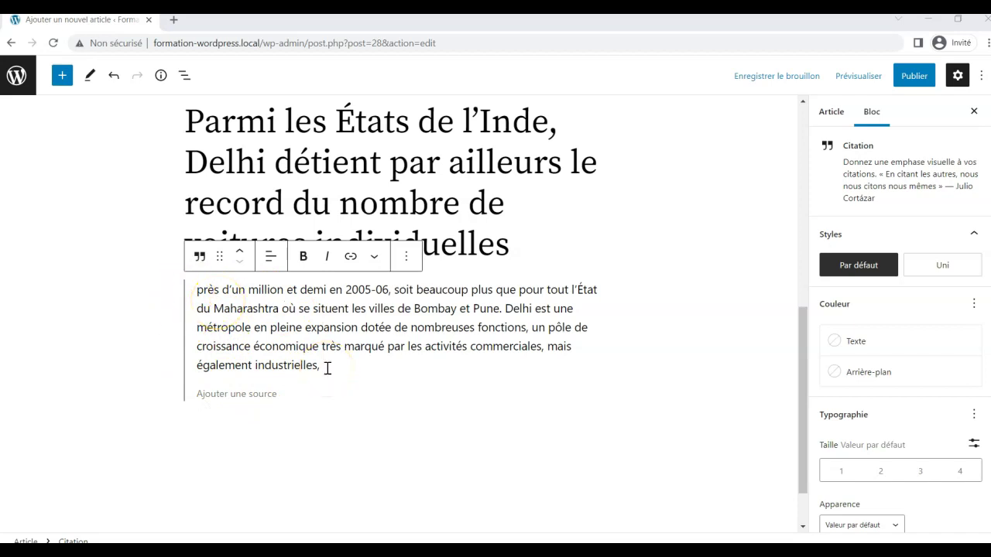
click(406, 257)
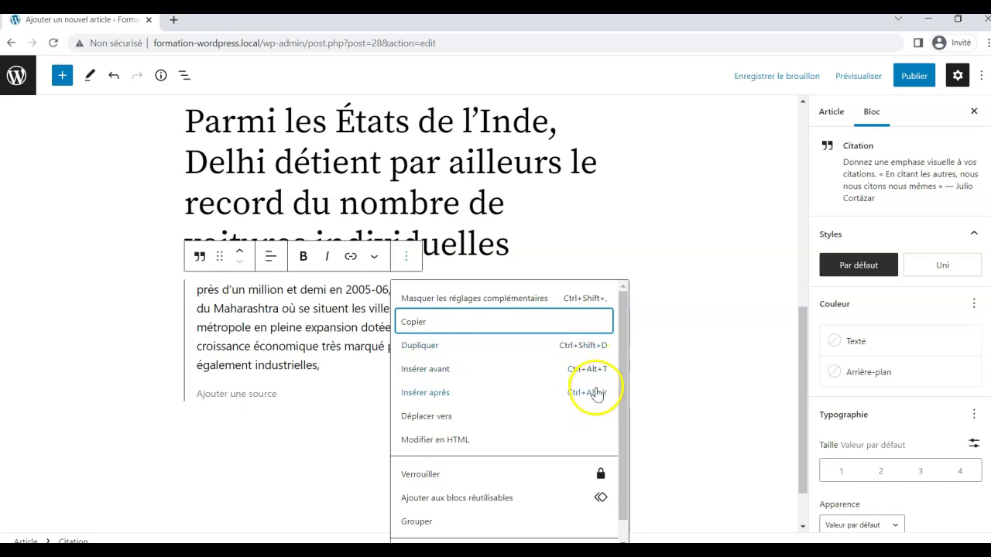
click(418, 354)
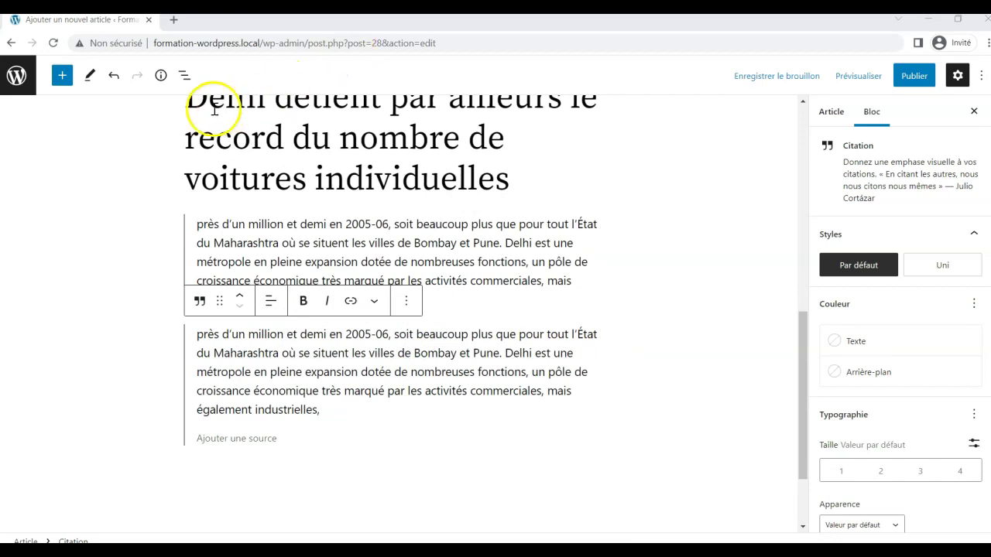
Step: Show the list view of the post's blocks and examine the document's details and heading outline
click(180, 77)
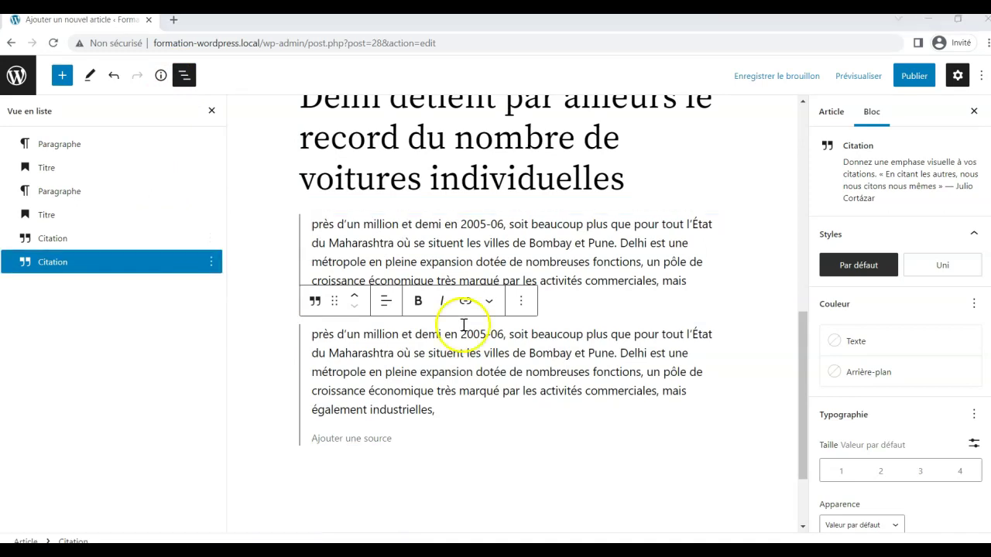
drag(806, 357, 813, 127)
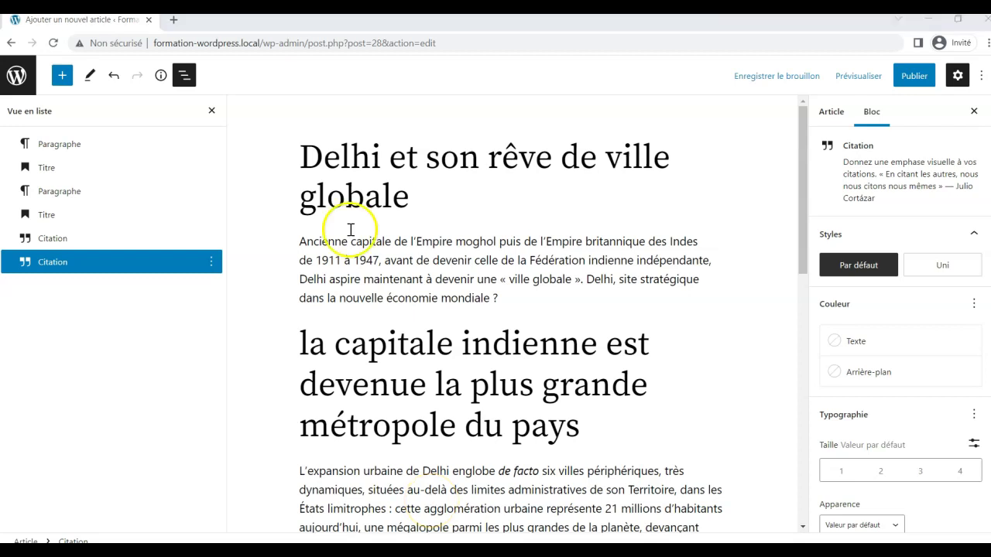
click(160, 77)
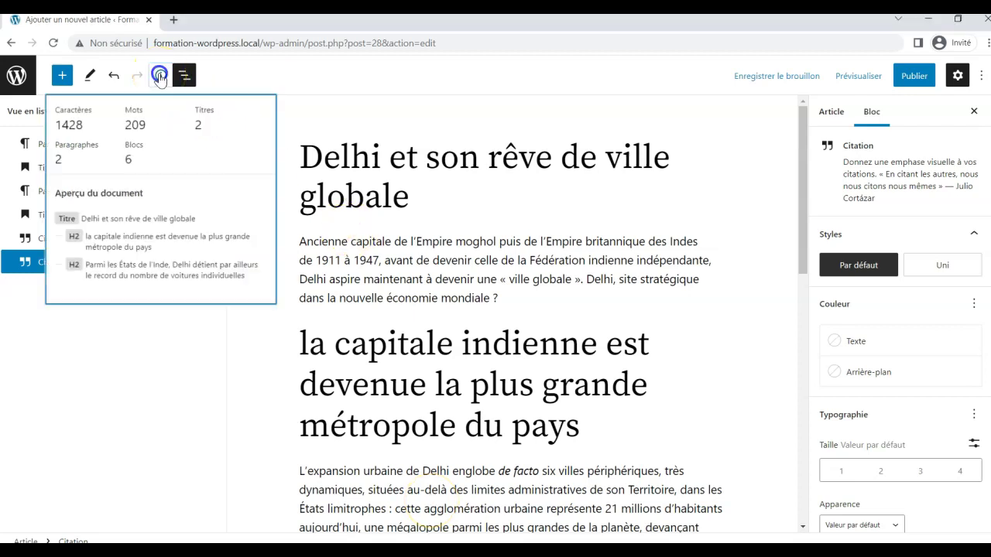